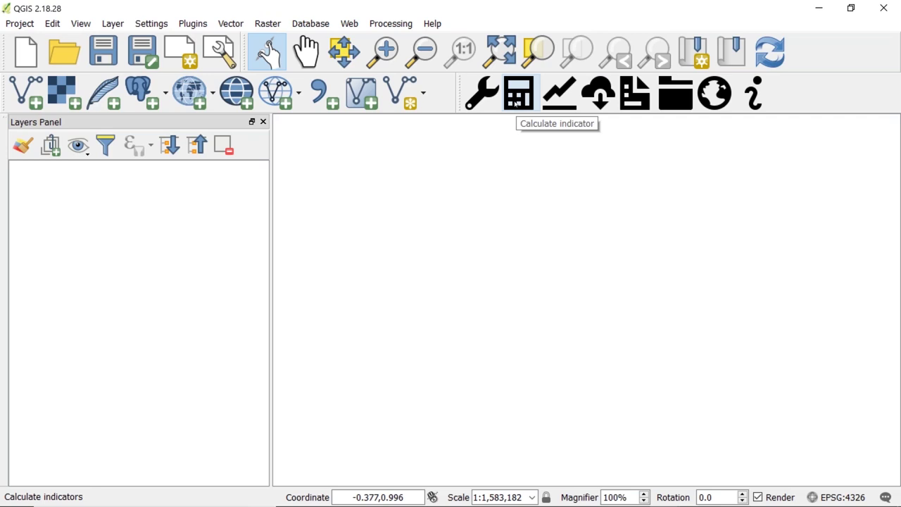
# Open the land cover sub-indicator calculation for the land degradation indicator (SDG 15.3.1) and bring its whole dialog into view
pyautogui.click(516, 102)
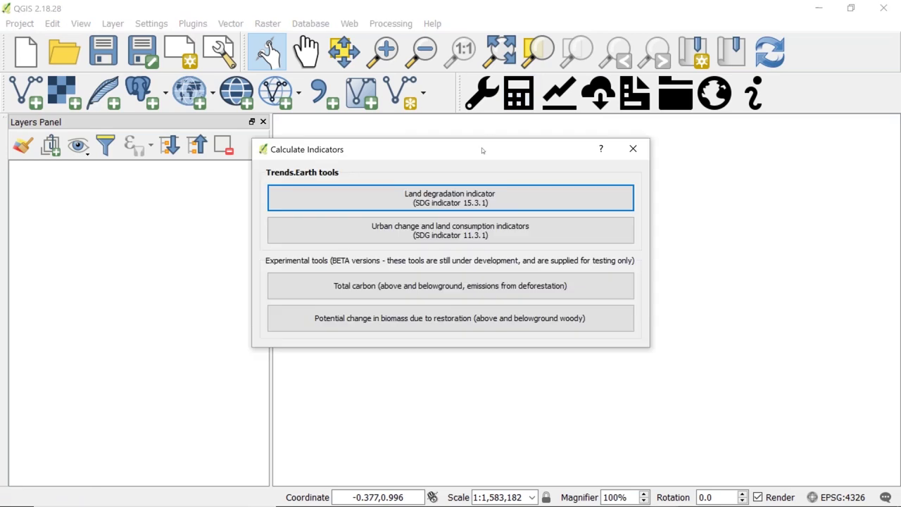
pyautogui.click(516, 194)
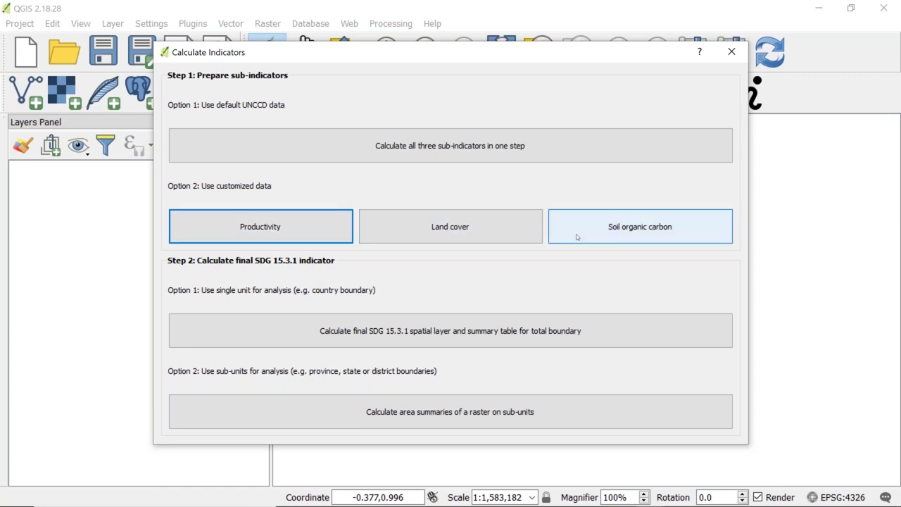
pyautogui.click(501, 234)
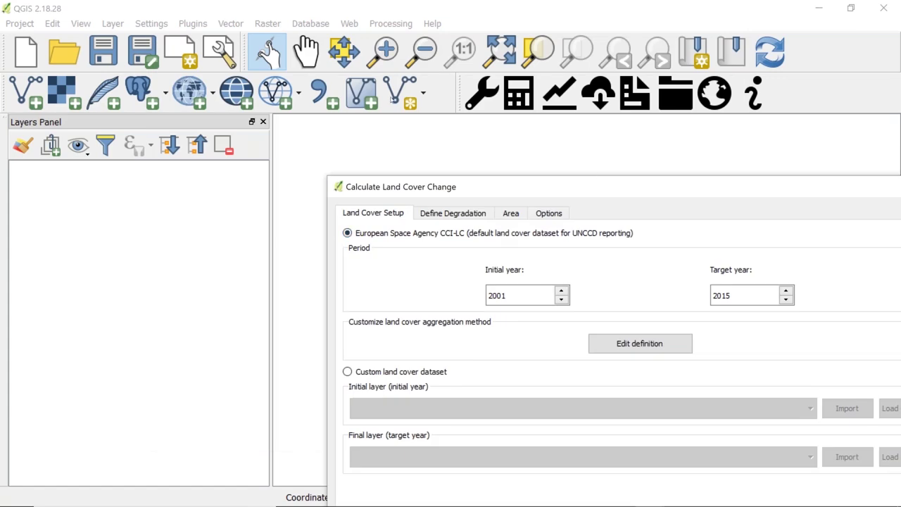
pyautogui.moveTo(602, 190); pyautogui.dragTo(406, 21)
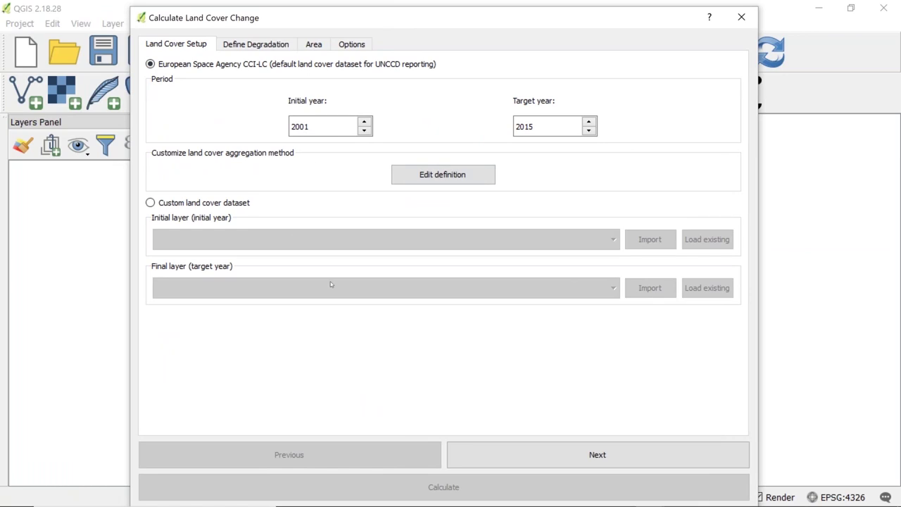
# Switch to a custom land cover dataset and choose Uganda_Landcover_2000_Scheme_II_.tif as the raster to import for the initial layer
pyautogui.click(150, 203)
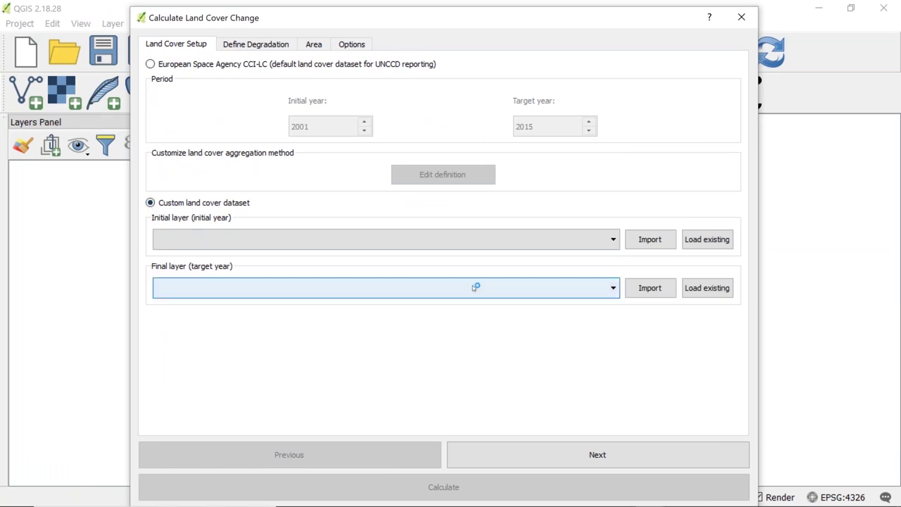
pyautogui.click(633, 247)
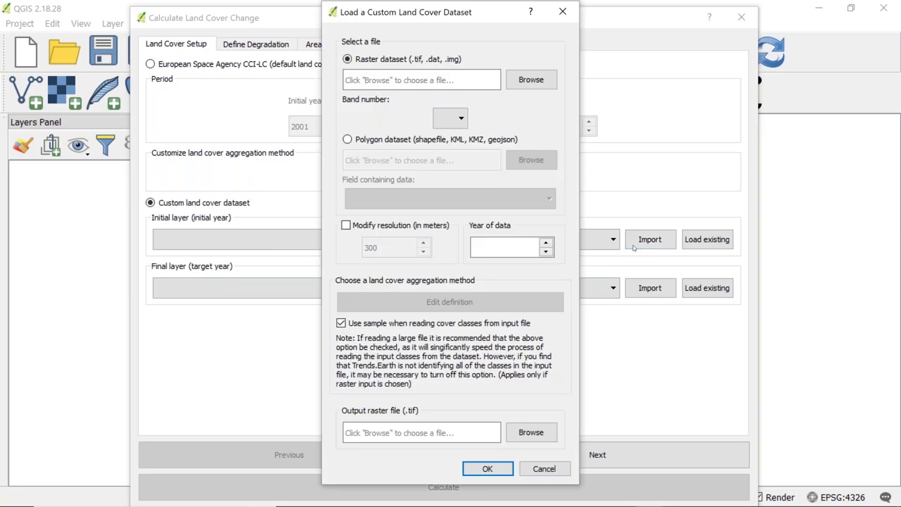
pyautogui.click(531, 79)
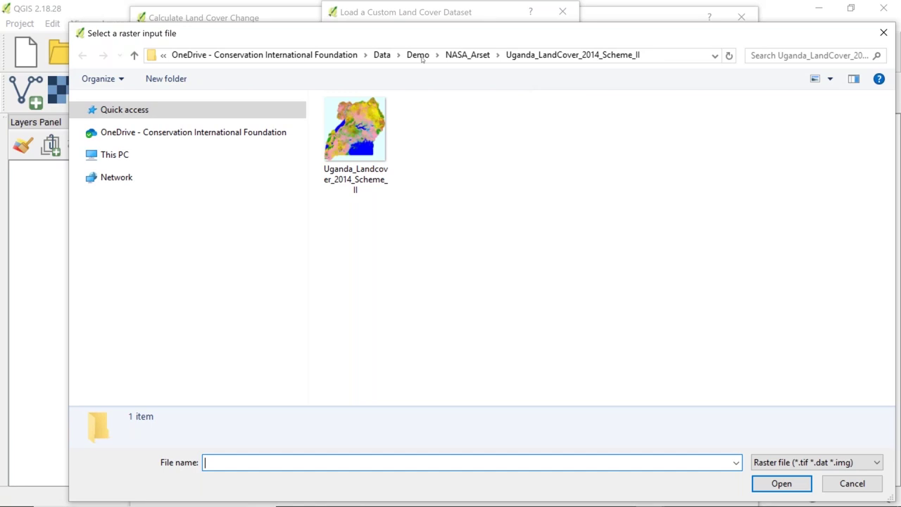
pyautogui.click(467, 55)
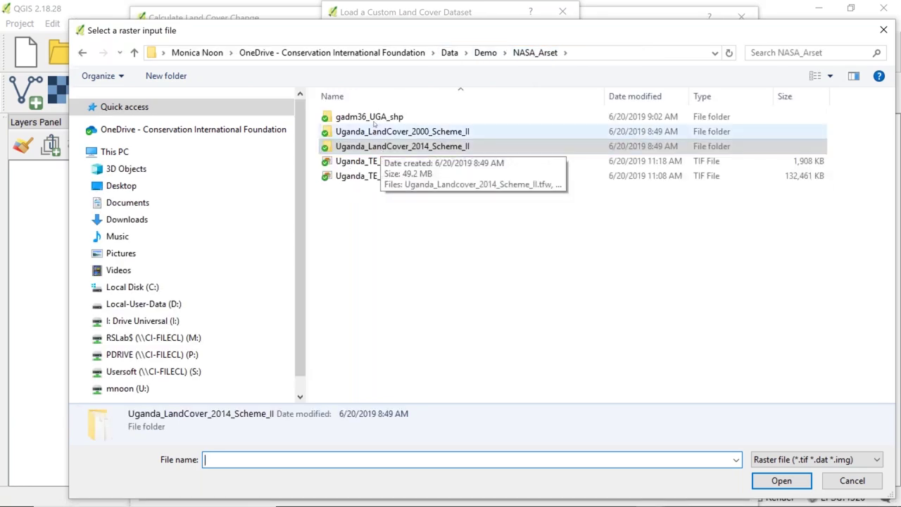
pyautogui.click(364, 132)
pyautogui.doubleClick(364, 132)
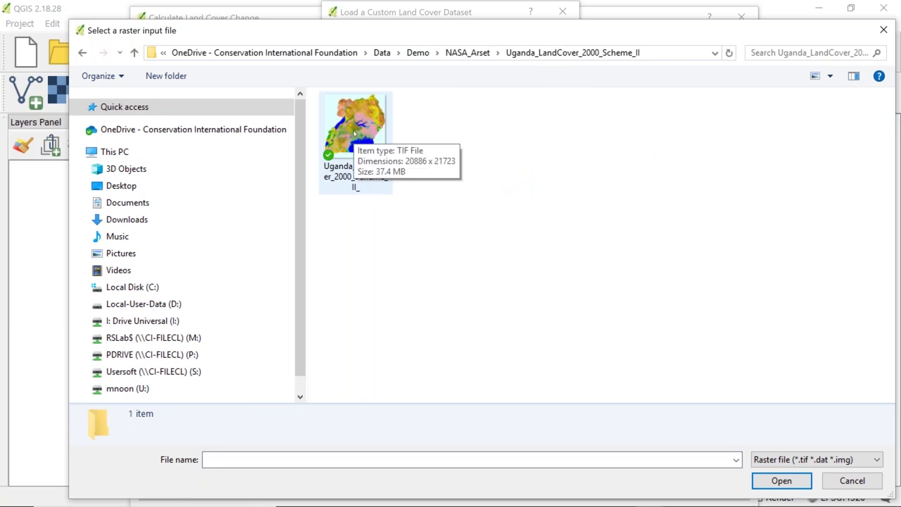
pyautogui.click(354, 133)
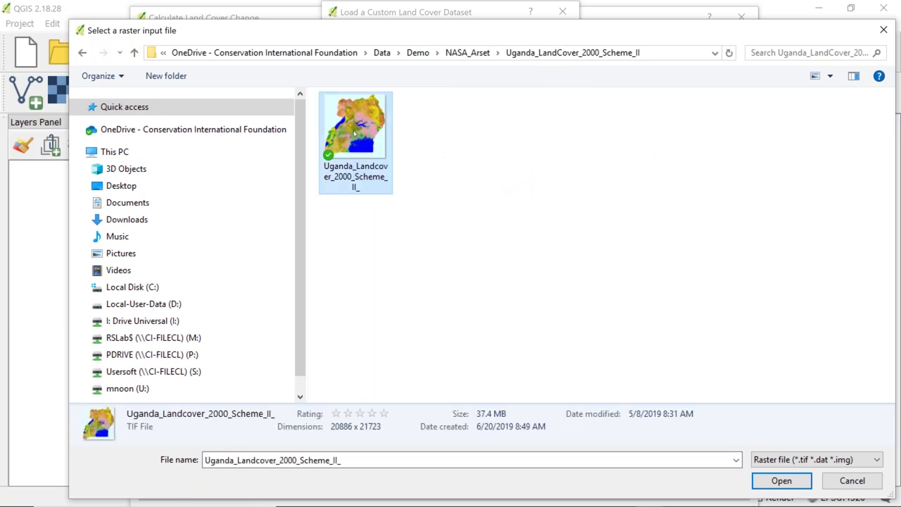
pyautogui.click(781, 481)
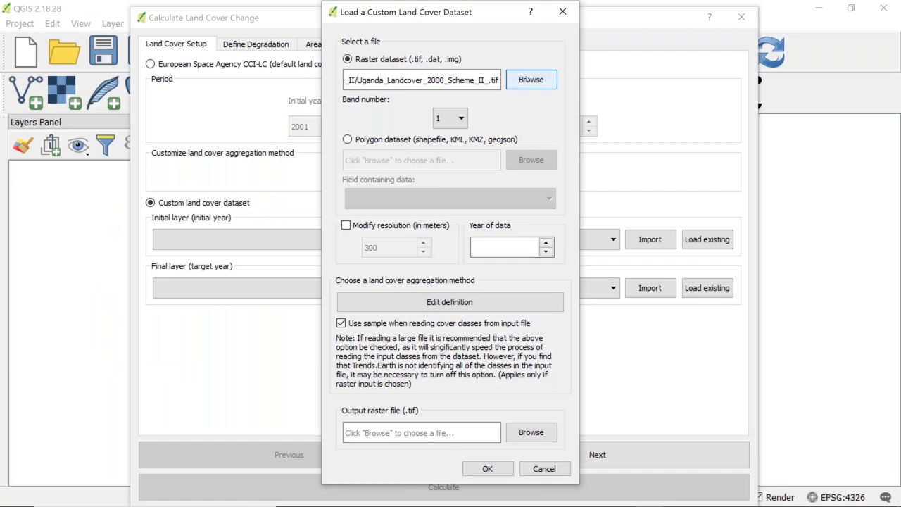
# Set the imported raster's band number to 1 and its year of data to 2000
pyautogui.click(461, 119)
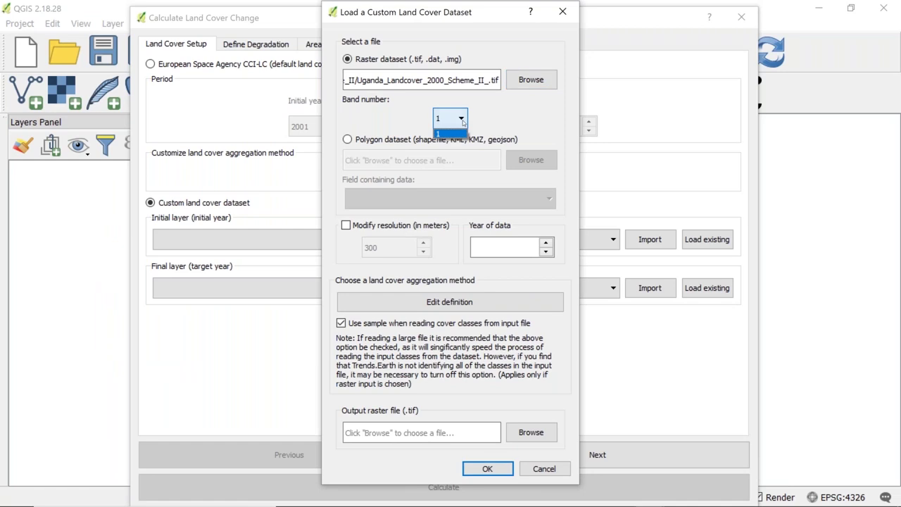
pyautogui.click(464, 135)
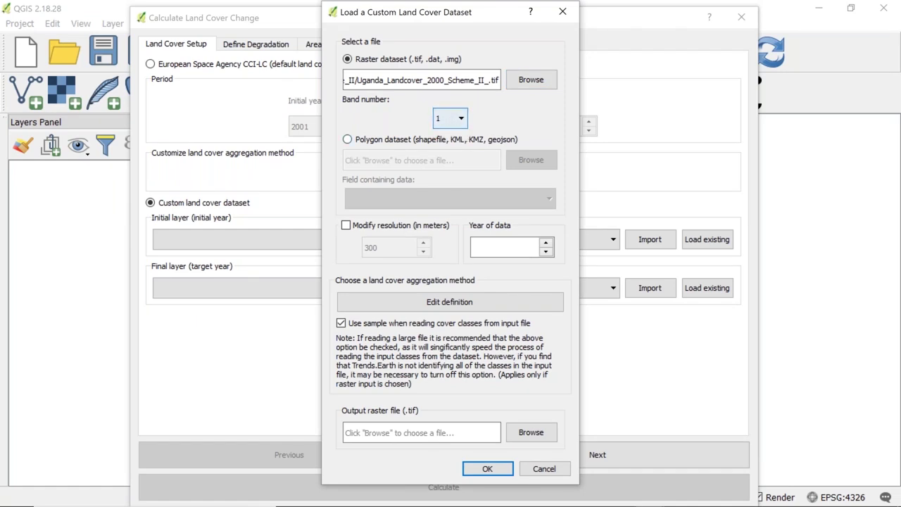
pyautogui.click(481, 247)
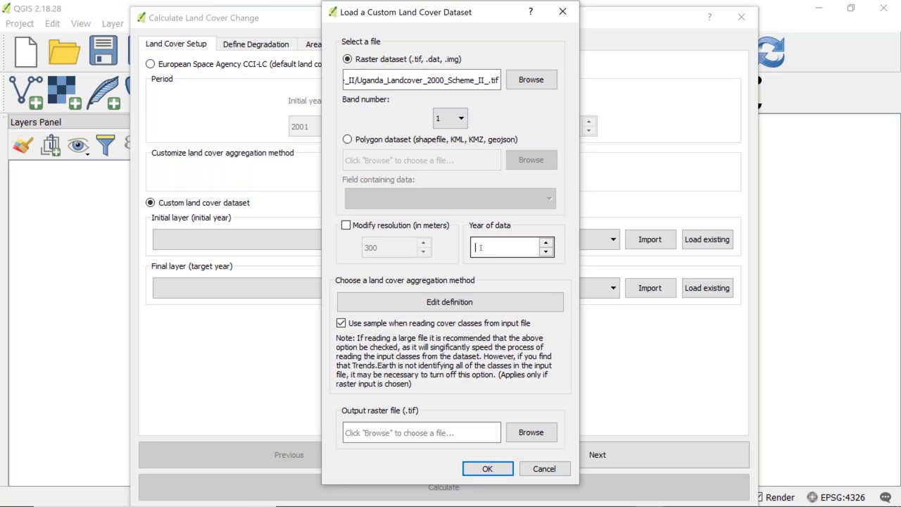
pyautogui.write('2000')
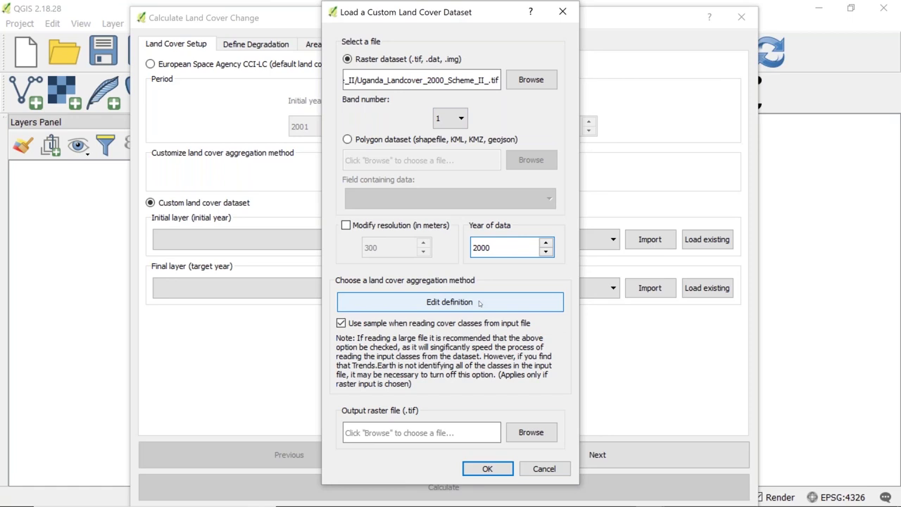
# Open the land cover aggregation definition and narrow the Input class column until the Output class column is fully readable
pyautogui.click(452, 304)
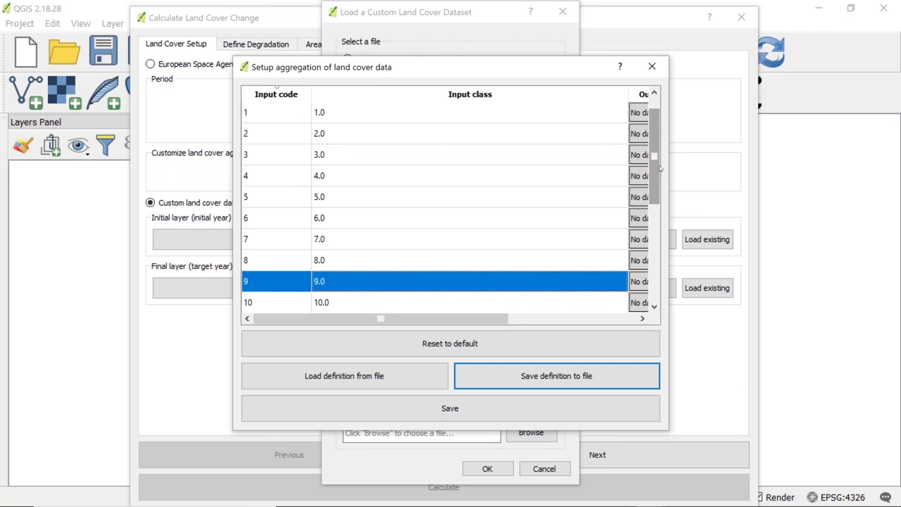
pyautogui.moveTo(653, 166); pyautogui.dragTo(673, 303)
pyautogui.moveTo(662, 234); pyautogui.dragTo(655, 148)
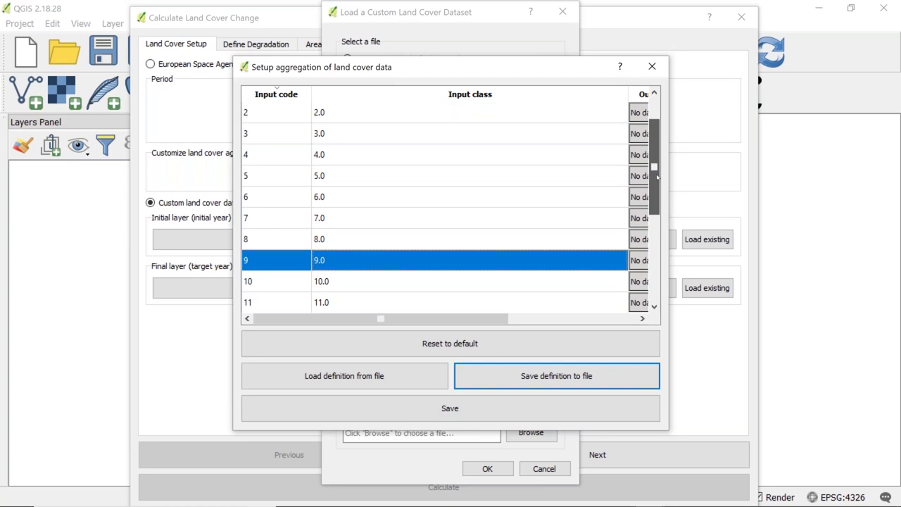
pyautogui.moveTo(626, 97); pyautogui.dragTo(403, 99)
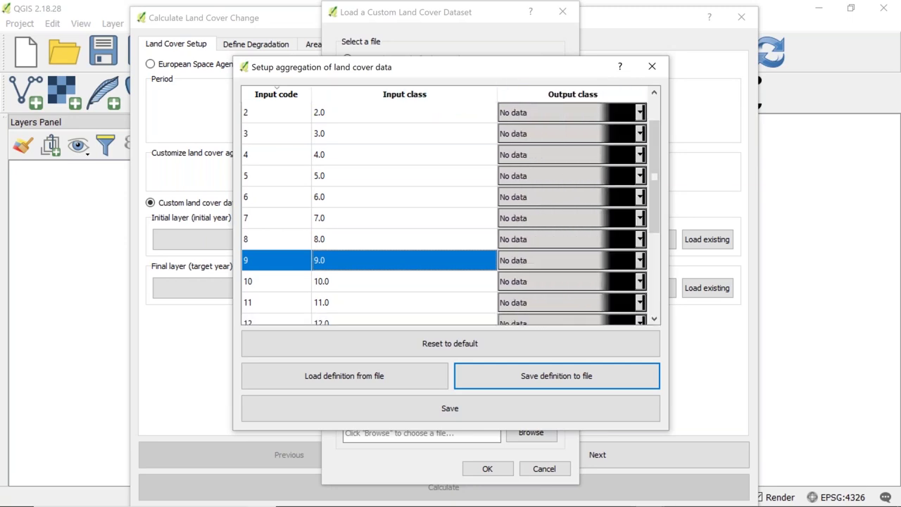
# Switch to the Trends.Earth custom land cover tutorial in Chrome and read the recommended aggregation of the Uganda classes, then return to QGIS
pyautogui.moveTo(389, 501)
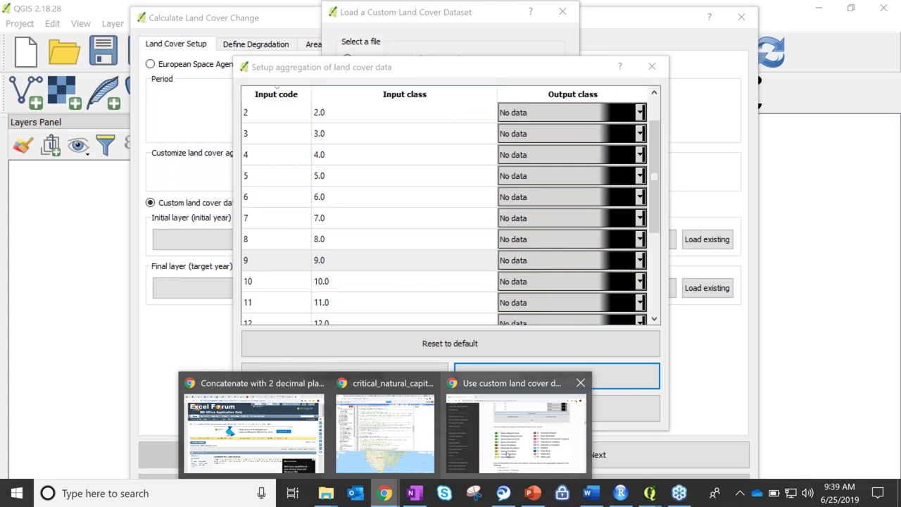
pyautogui.click(510, 440)
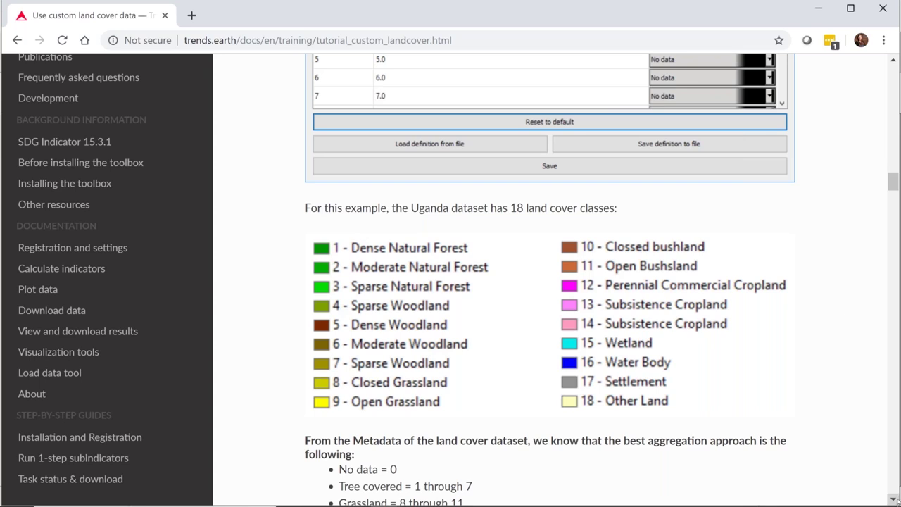
pyautogui.click(894, 498)
pyautogui.scroll(-3, 492, 281)
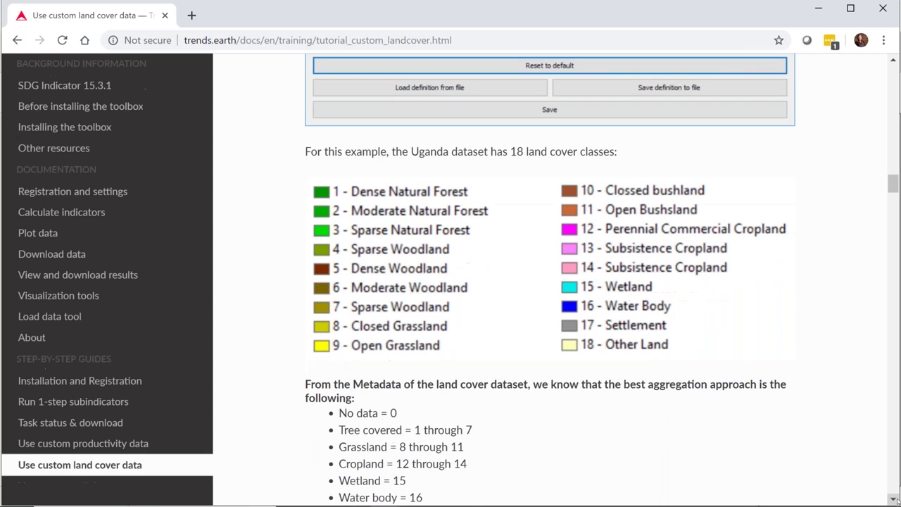
pyautogui.scroll(-1, 375, 338)
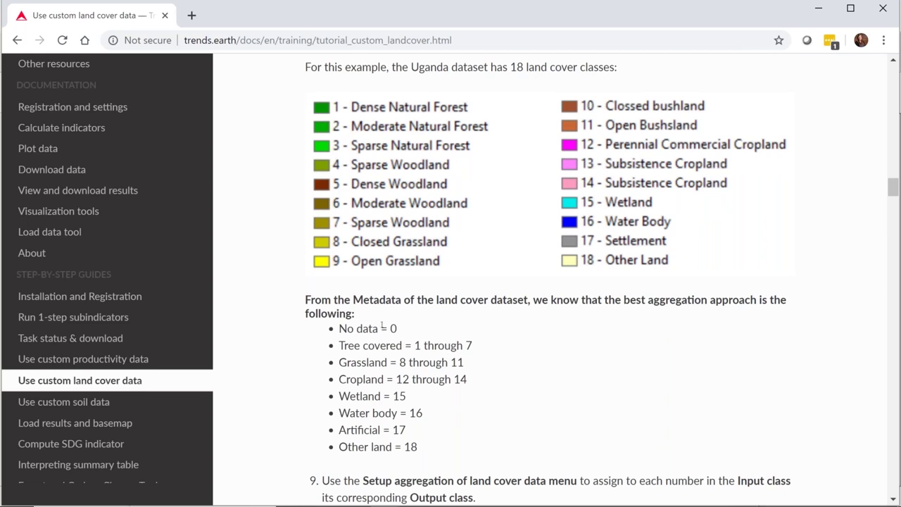
pyautogui.click(815, 7)
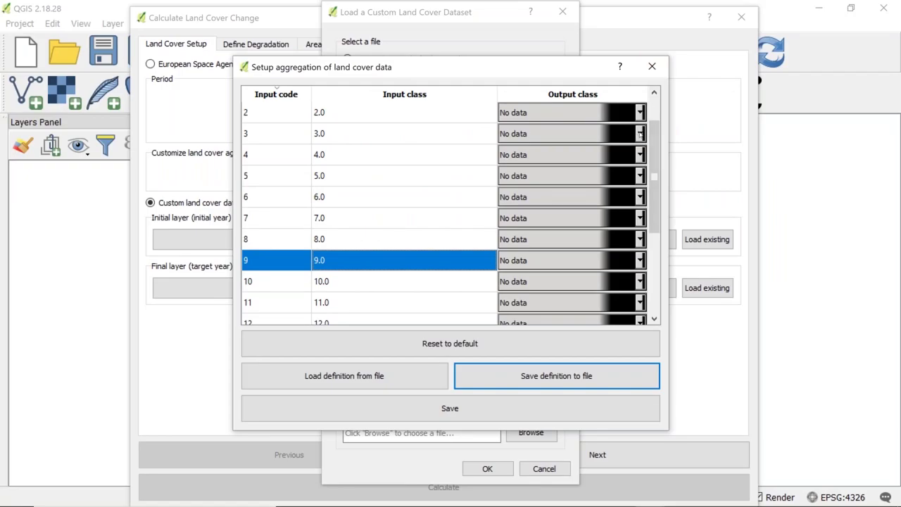
# Assign the Tree-covered output class to input codes 3, 4, 5 and 6
pyautogui.click(639, 134)
pyautogui.click(639, 155)
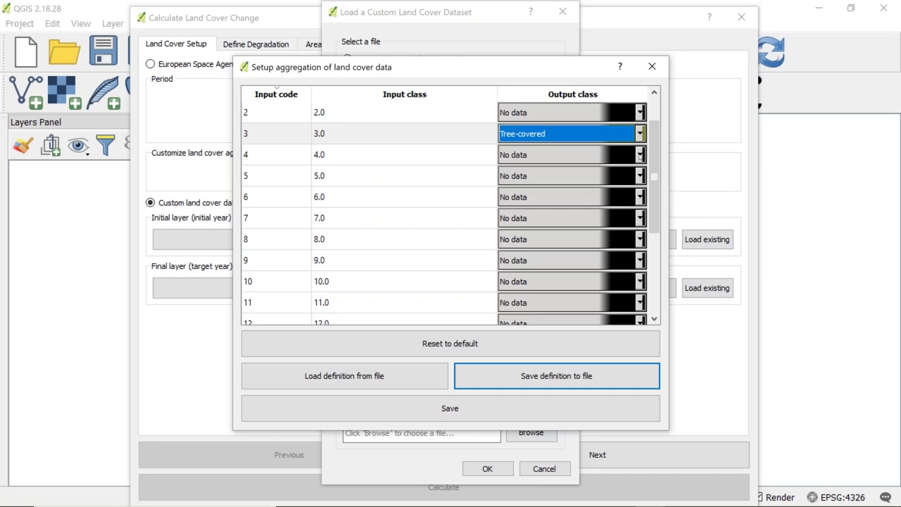
pyautogui.click(639, 156)
pyautogui.click(640, 176)
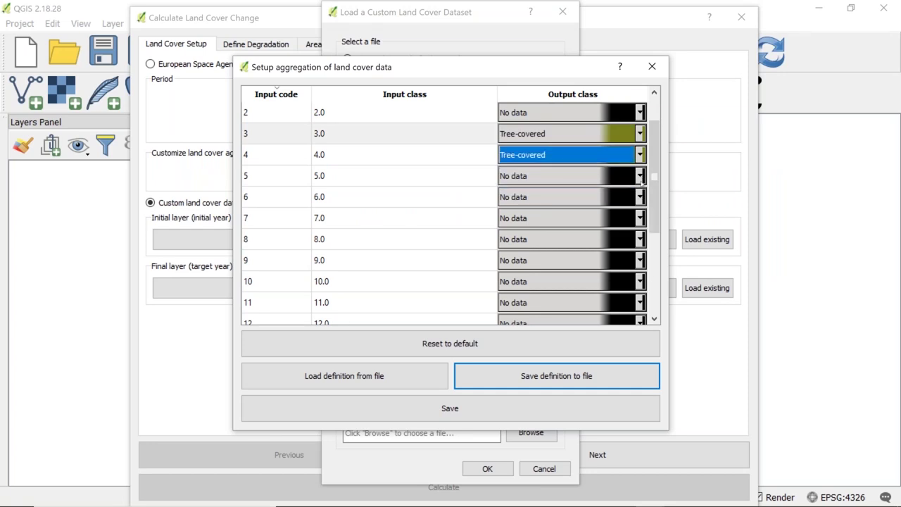
pyautogui.click(641, 176)
pyautogui.click(642, 199)
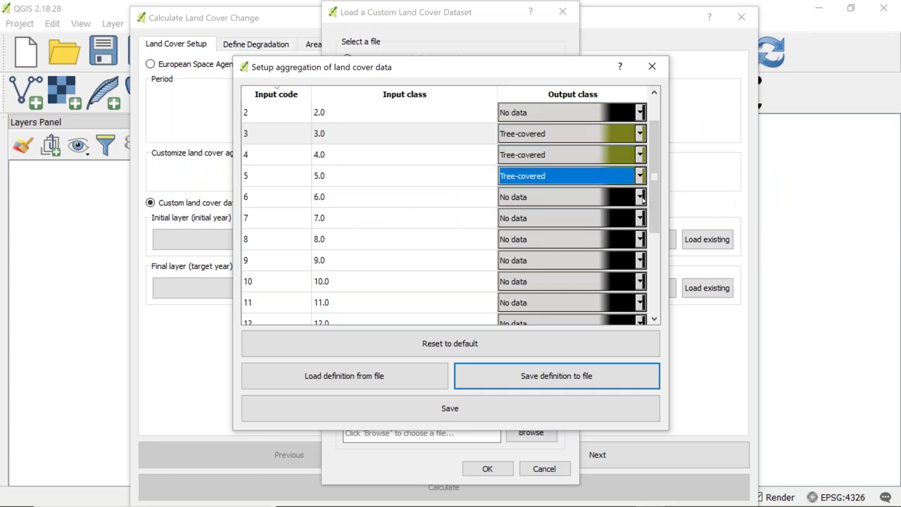
pyautogui.click(642, 200)
pyautogui.click(634, 223)
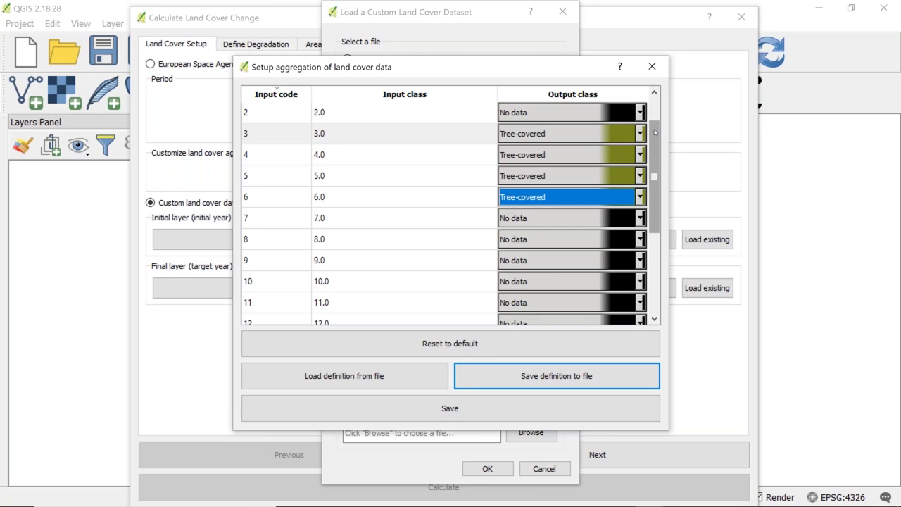
# Assign the Tree-covered output class to input codes 1 and 2
pyautogui.scroll(1, 654, 132)
pyautogui.click(637, 133)
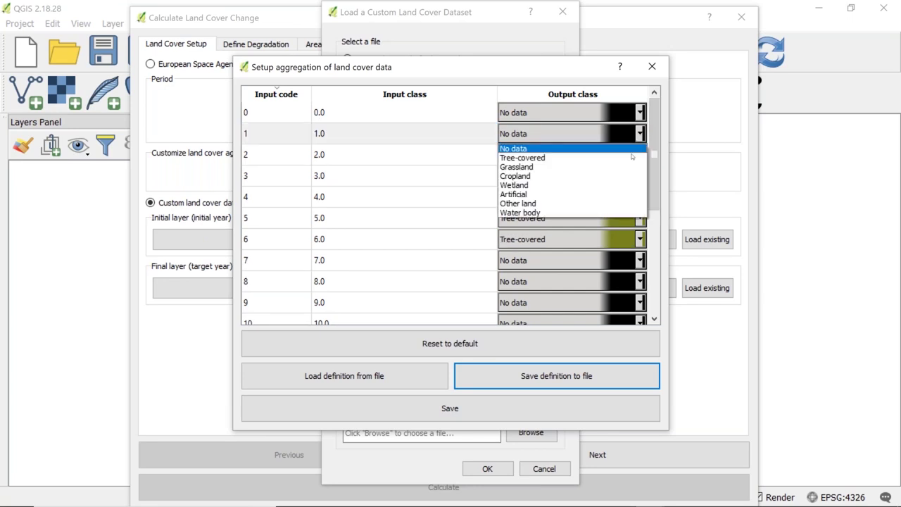
pyautogui.click(631, 158)
pyautogui.click(639, 154)
pyautogui.click(637, 178)
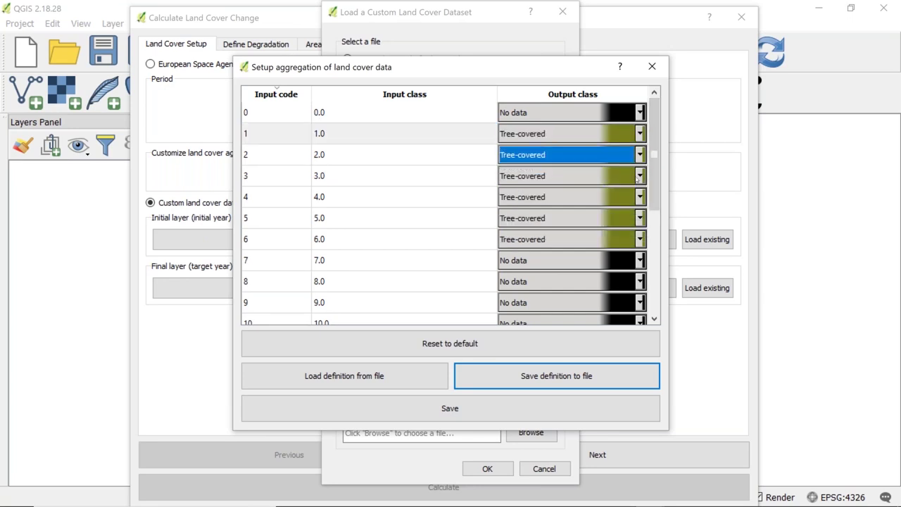
# Recheck the class ranges in the Chrome tutorial, and back in QGIS assign Tree-covered to input code 7 and Grassland to code 8
pyautogui.moveTo(371, 502)
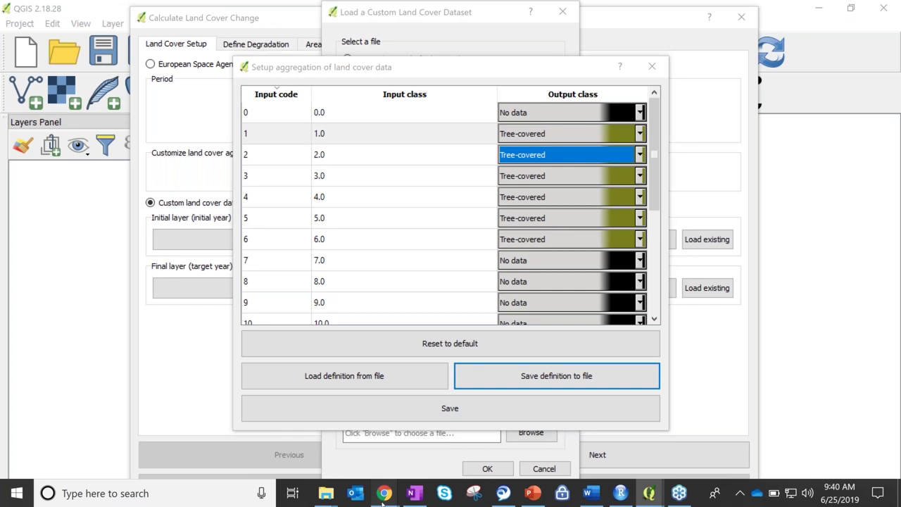
pyautogui.click(556, 422)
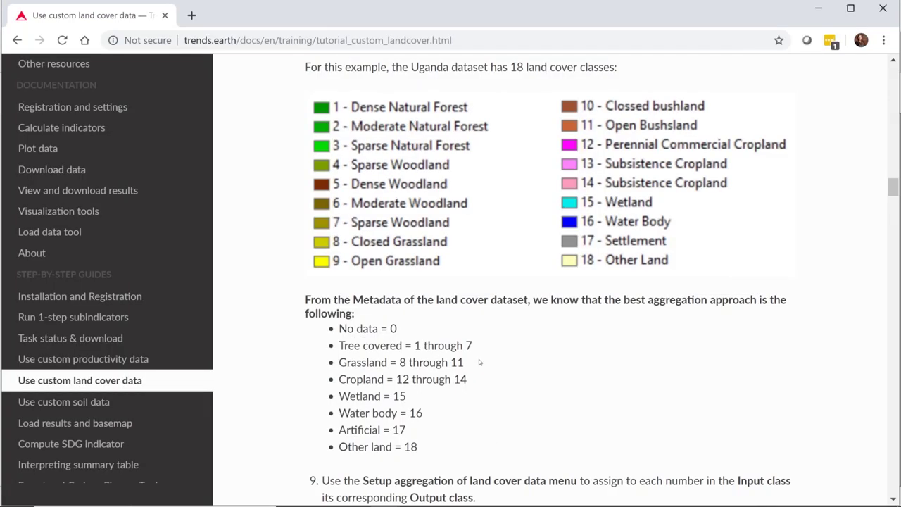
pyautogui.click(818, 8)
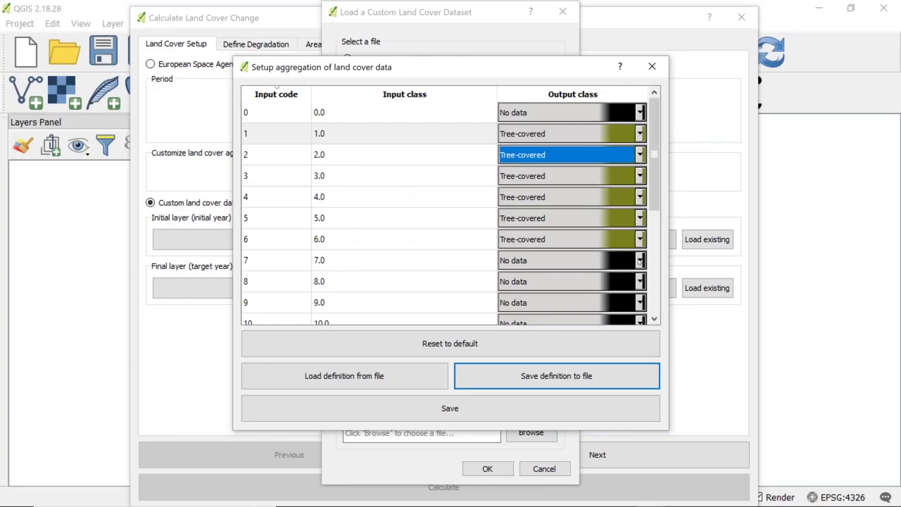
pyautogui.click(640, 260)
pyautogui.click(633, 284)
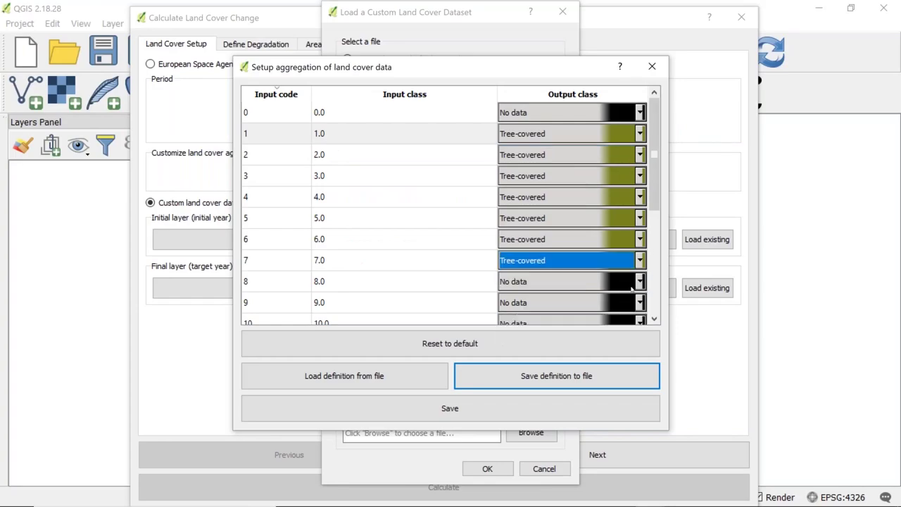
pyautogui.click(640, 282)
pyautogui.click(628, 314)
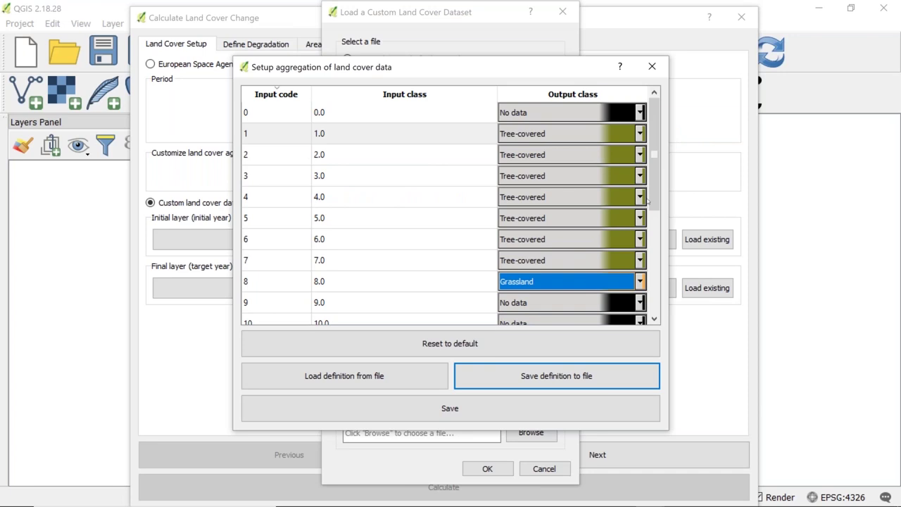
pyautogui.moveTo(654, 200); pyautogui.dragTo(656, 221)
pyautogui.scroll(-1, 654, 260)
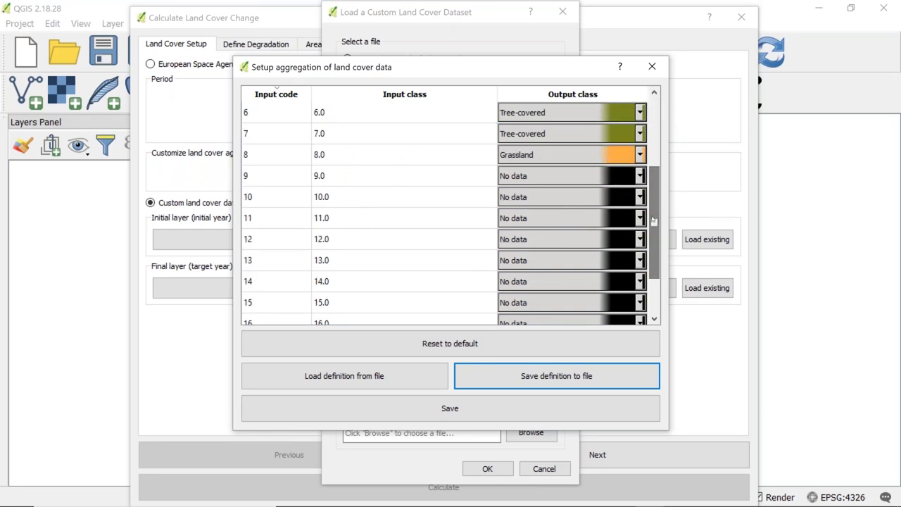
# Assign the Grassland output class to input codes 9, 10 and 11
pyautogui.click(639, 176)
pyautogui.click(622, 211)
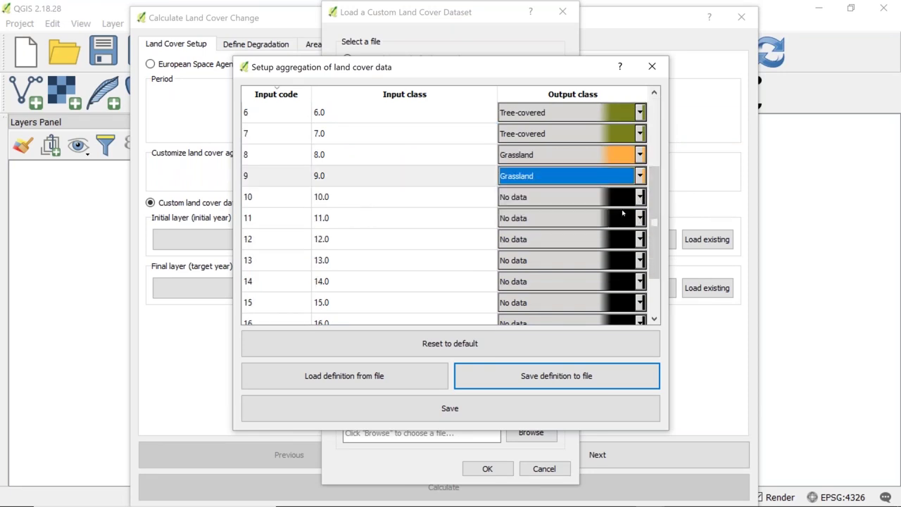
pyautogui.click(641, 201)
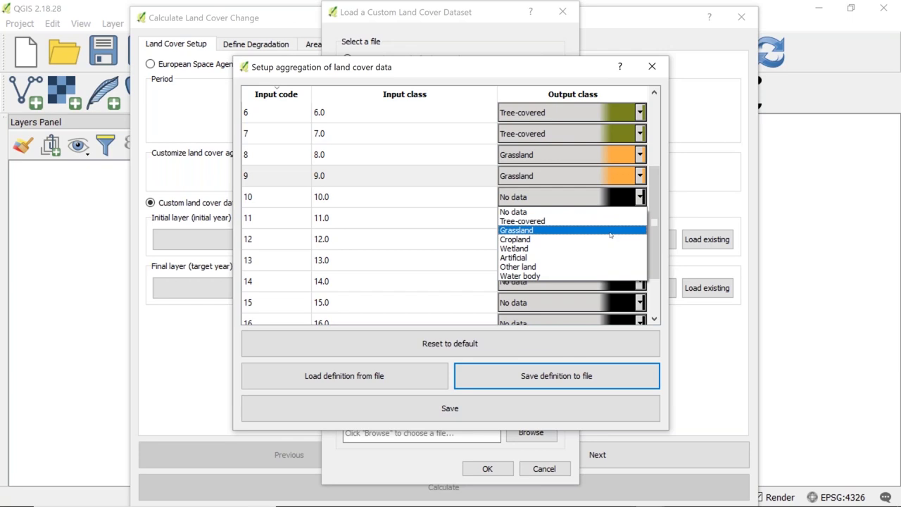
pyautogui.click(632, 226)
pyautogui.click(641, 218)
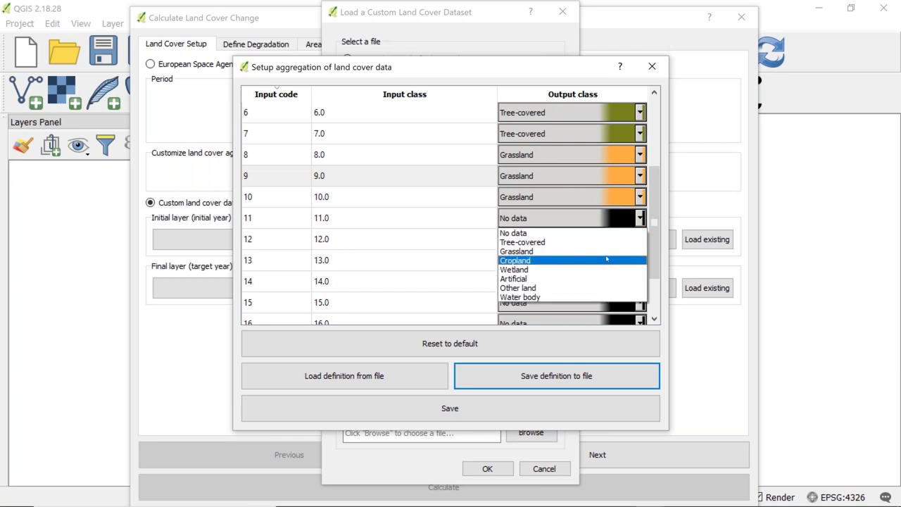
pyautogui.click(607, 254)
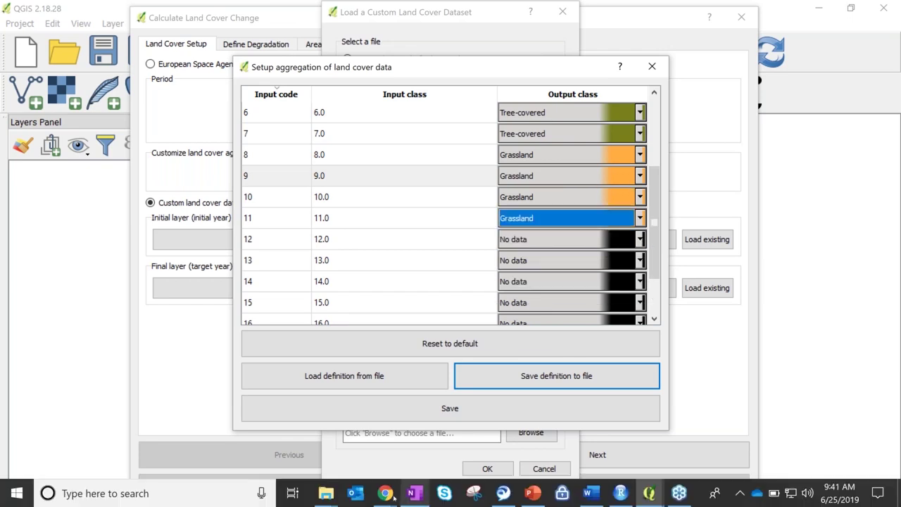
# Recheck the class ranges in the Chrome tutorial, and back in QGIS assign Cropland to input codes 12, 13 and 14
pyautogui.click(384, 493)
pyautogui.click(514, 430)
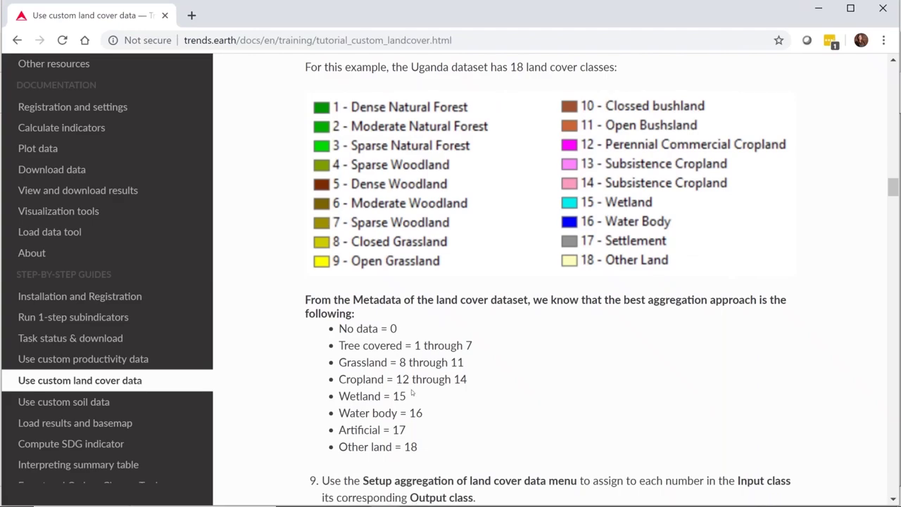
pyautogui.click(818, 9)
pyautogui.click(639, 239)
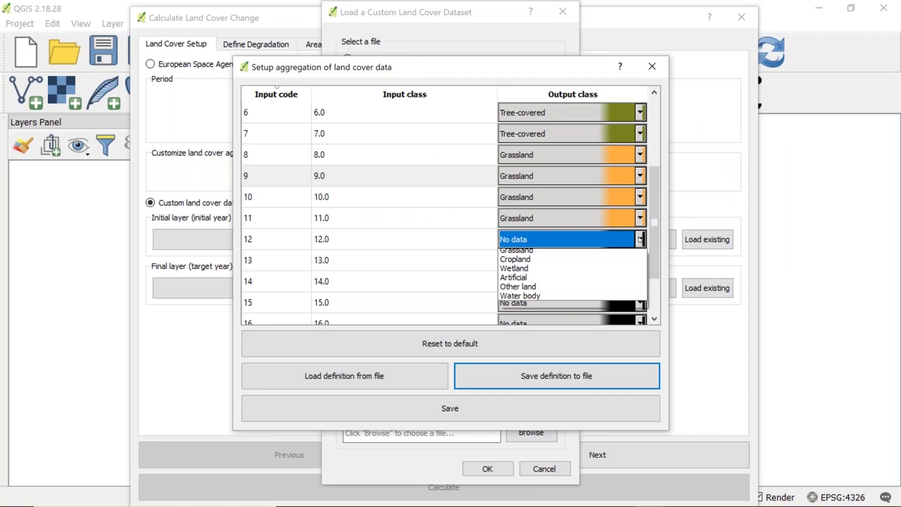
pyautogui.click(609, 280)
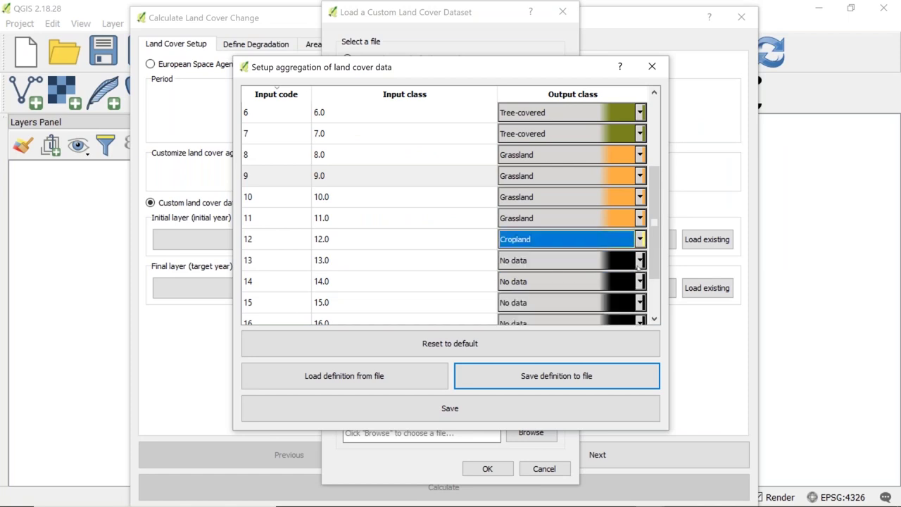
pyautogui.click(630, 260)
pyautogui.click(623, 302)
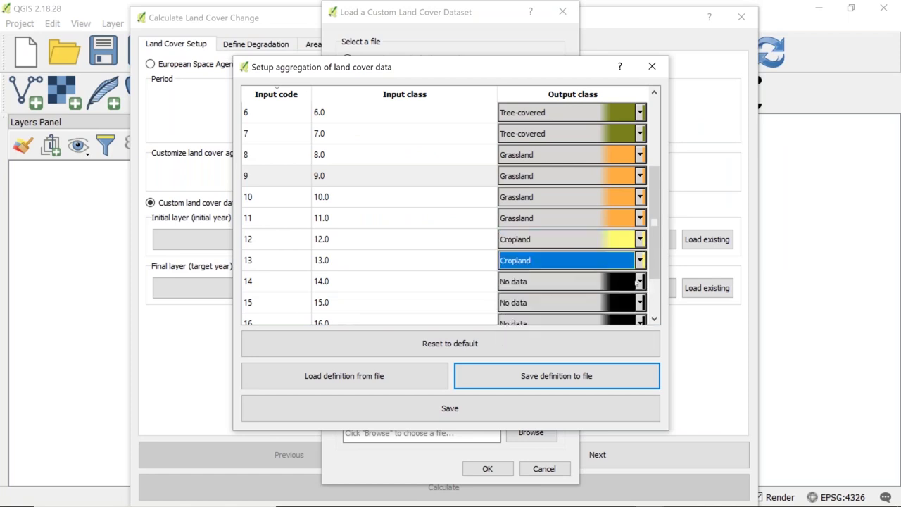
pyautogui.click(639, 282)
pyautogui.click(615, 324)
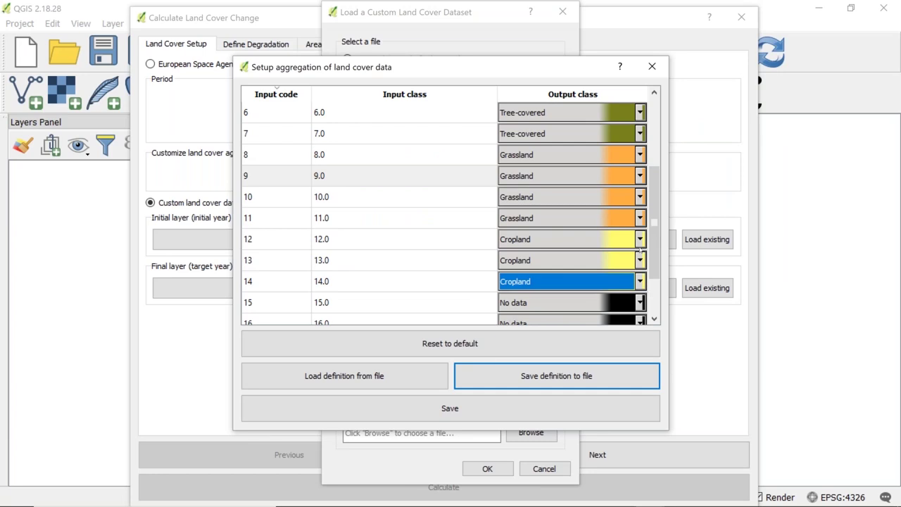
# Consult the remaining classes in the Chrome tutorial, and back in QGIS assign Wetland to input code 15 and Water body to code 16
pyautogui.click(656, 241)
pyautogui.scroll(-3, 656, 240)
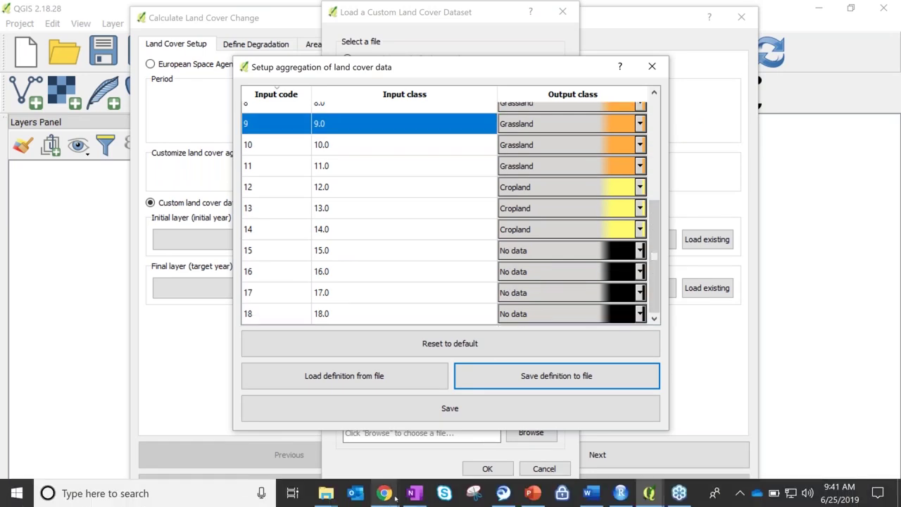
pyautogui.moveTo(396, 496)
pyautogui.click(479, 461)
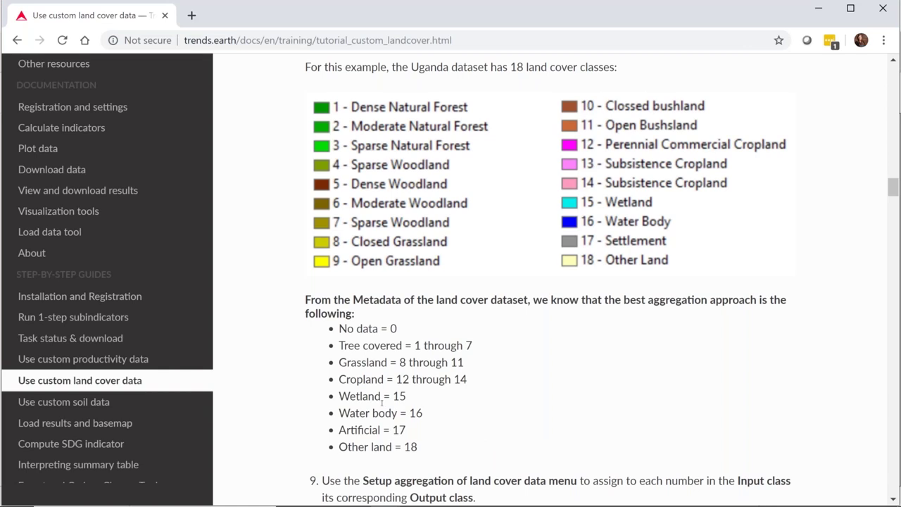
pyautogui.click(819, 7)
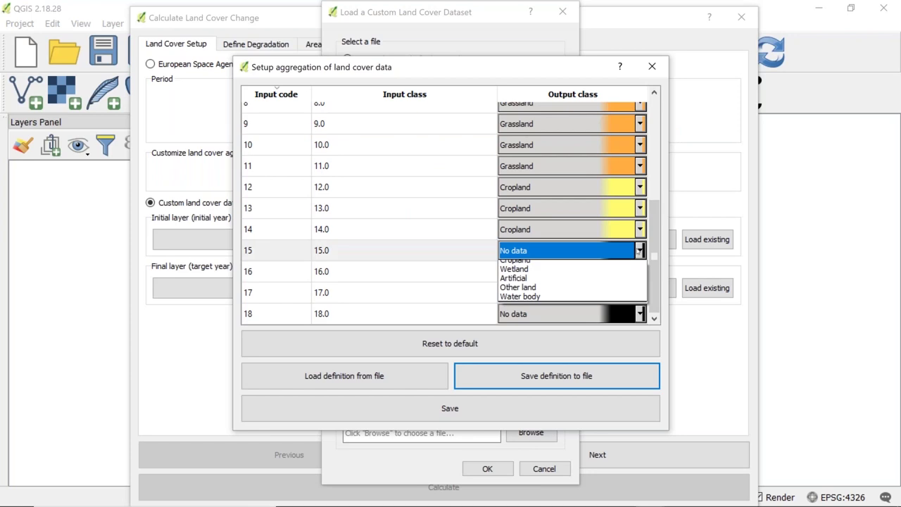
pyautogui.click(612, 292)
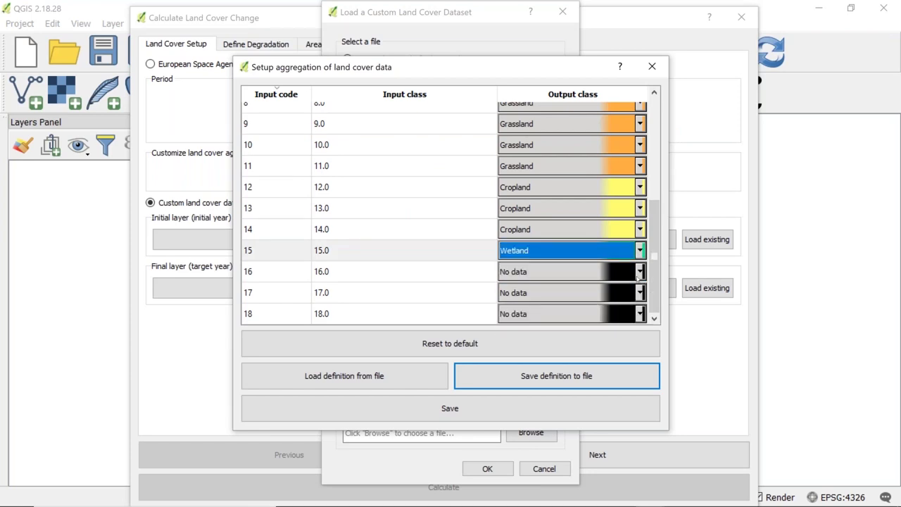
pyautogui.click(639, 273)
pyautogui.click(616, 351)
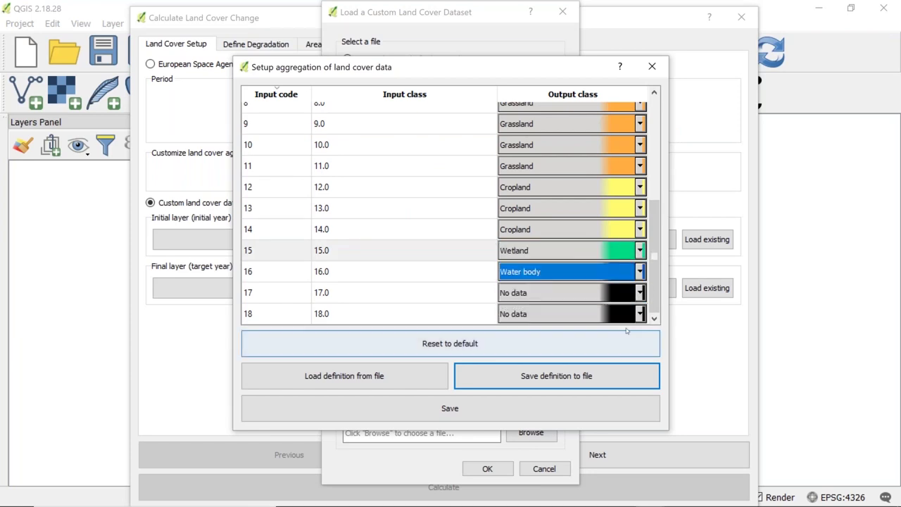
# Assign Artificial to input code 17 and Other land to code 18, and review the mapping from code 0
pyautogui.click(639, 293)
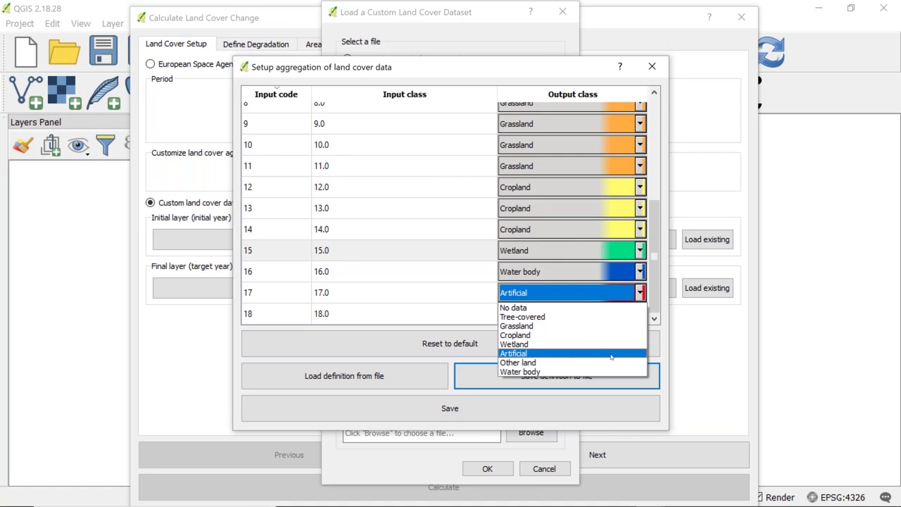
pyautogui.click(611, 354)
pyautogui.click(639, 314)
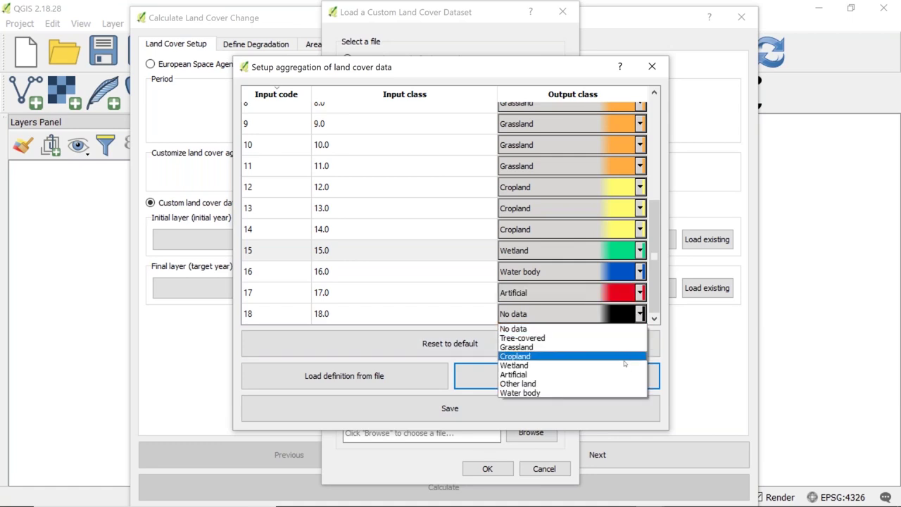
pyautogui.click(616, 384)
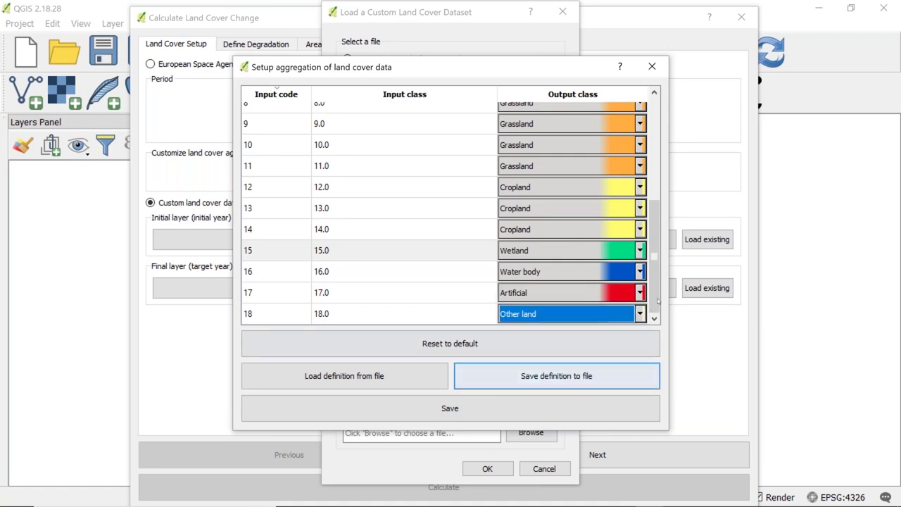
pyautogui.moveTo(658, 301); pyautogui.dragTo(663, 169)
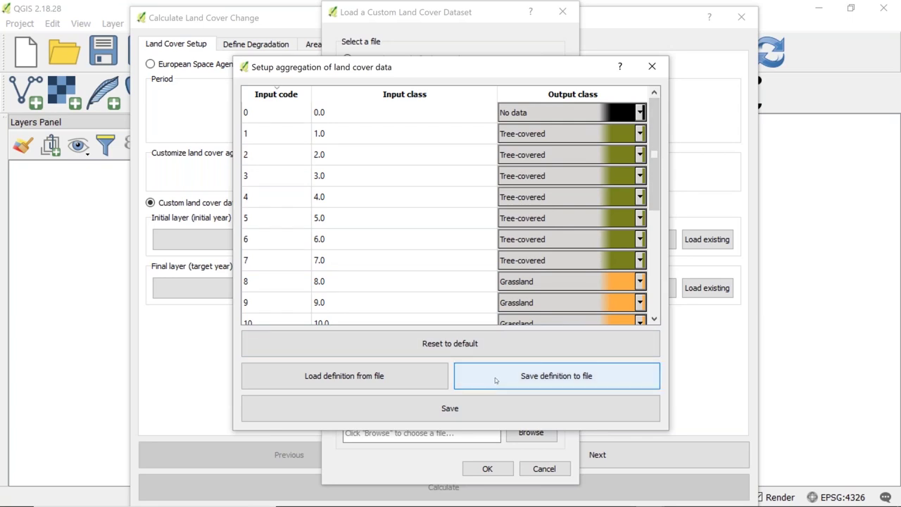
# Save the definition to a file named Uganda_Scheme11_LC in the Data > Demo > NASA_Arset folder, and save the aggregation setup
pyautogui.click(556, 376)
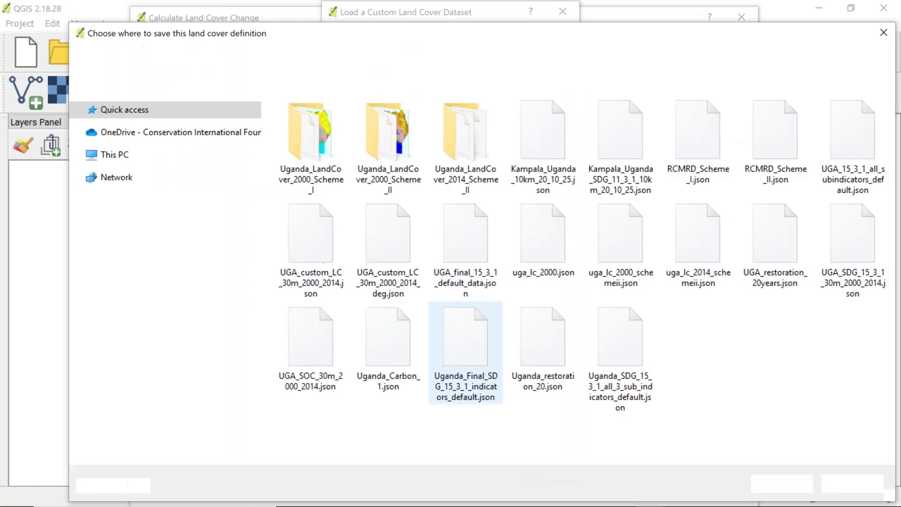
pyautogui.click(449, 55)
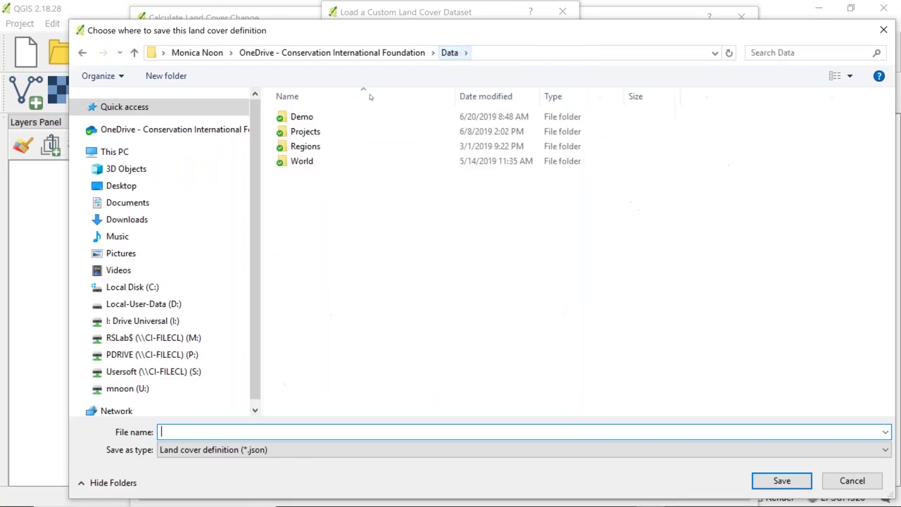
pyautogui.click(304, 121)
pyautogui.doubleClick(304, 121)
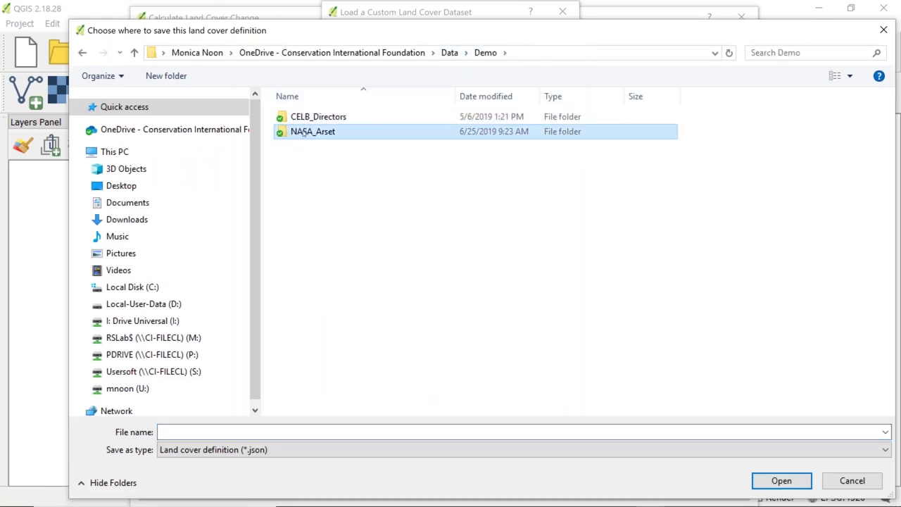
pyautogui.doubleClick(304, 131)
pyautogui.click(293, 428)
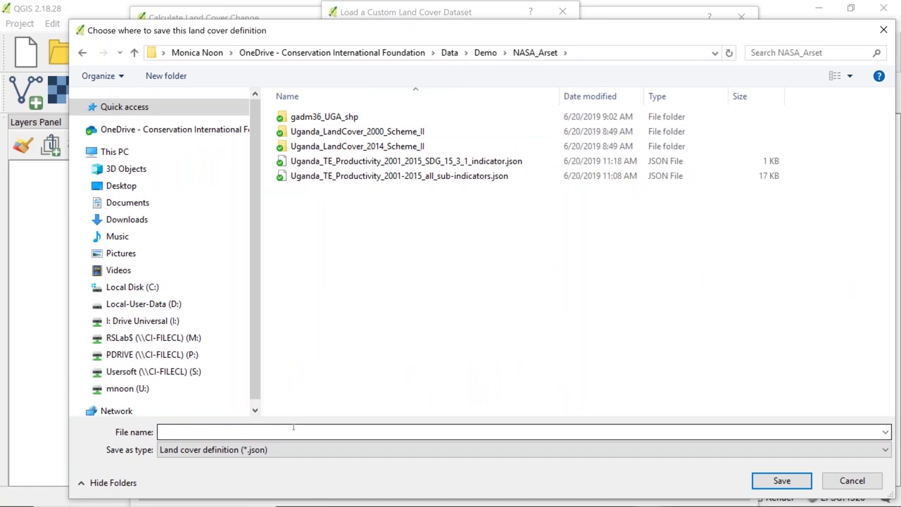
pyautogui.write('Ug')
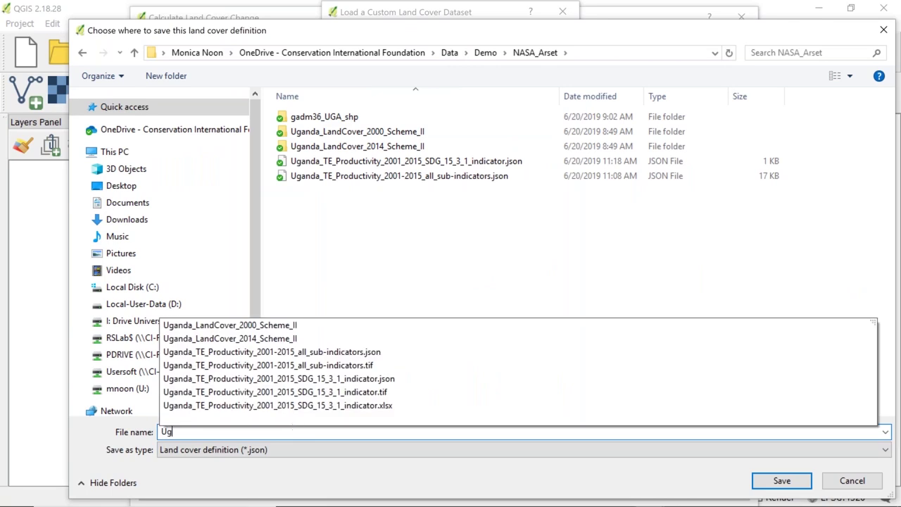
pyautogui.write('anda_Scheme!!')
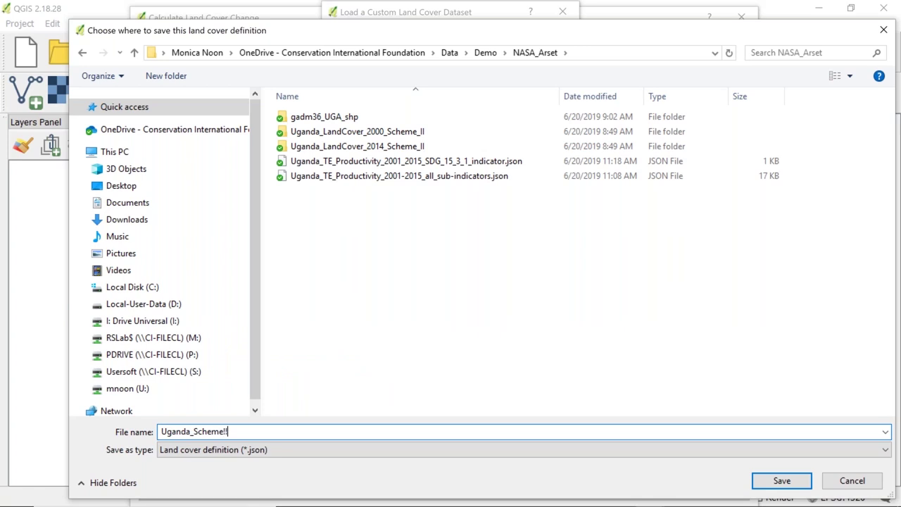
pyautogui.press('BackSpace')
pyautogui.press('BackSpace')
pyautogui.write('11_LC')
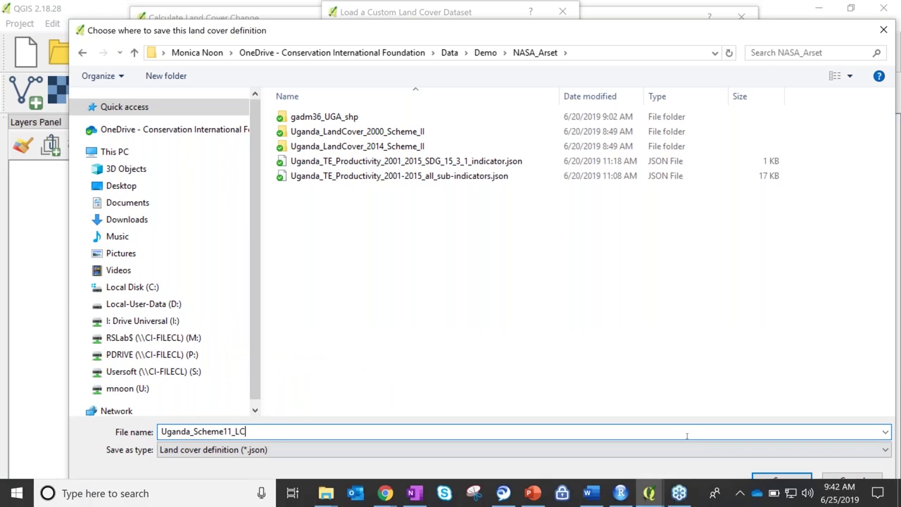
pyautogui.click(781, 481)
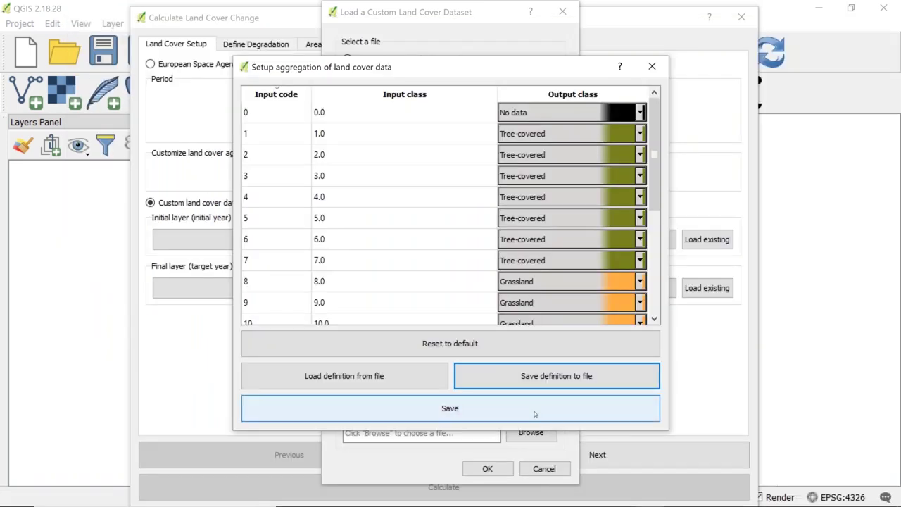
pyautogui.click(534, 414)
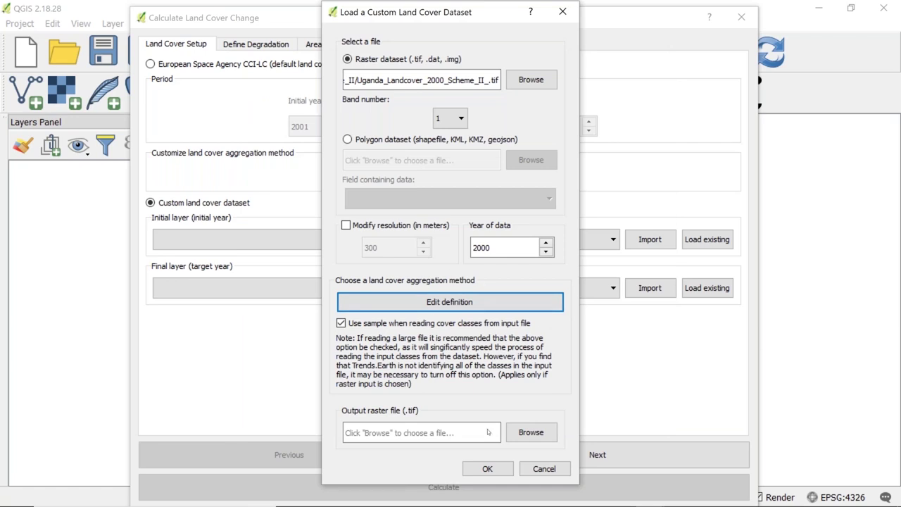
# Set the output raster to Uganda_customLC_2000 in the Data > Demo > NASA_Arset folder and run the import of the 2000 land cover
pyautogui.click(530, 432)
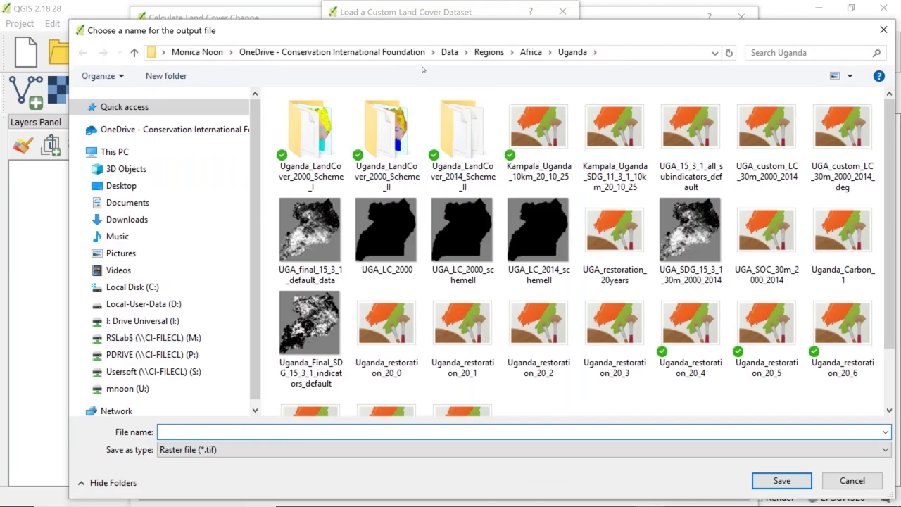
pyautogui.click(449, 52)
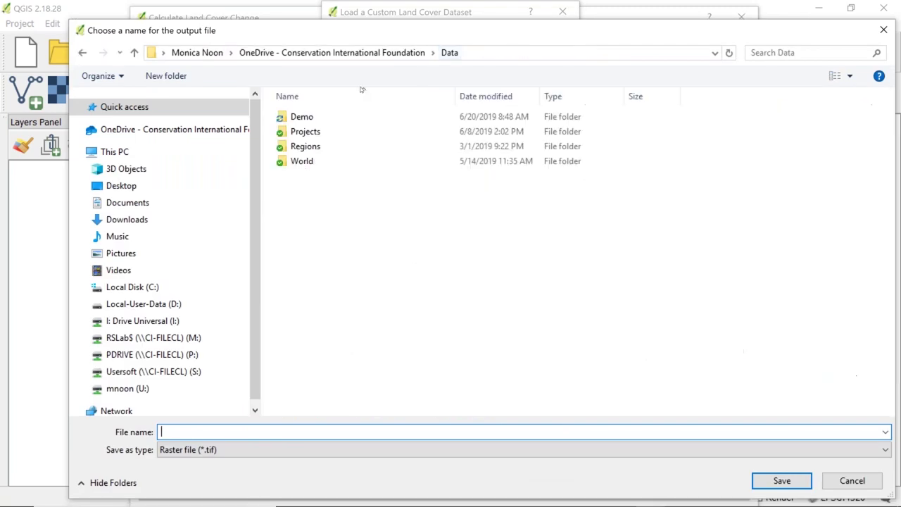
pyautogui.doubleClick(300, 117)
pyautogui.doubleClick(304, 132)
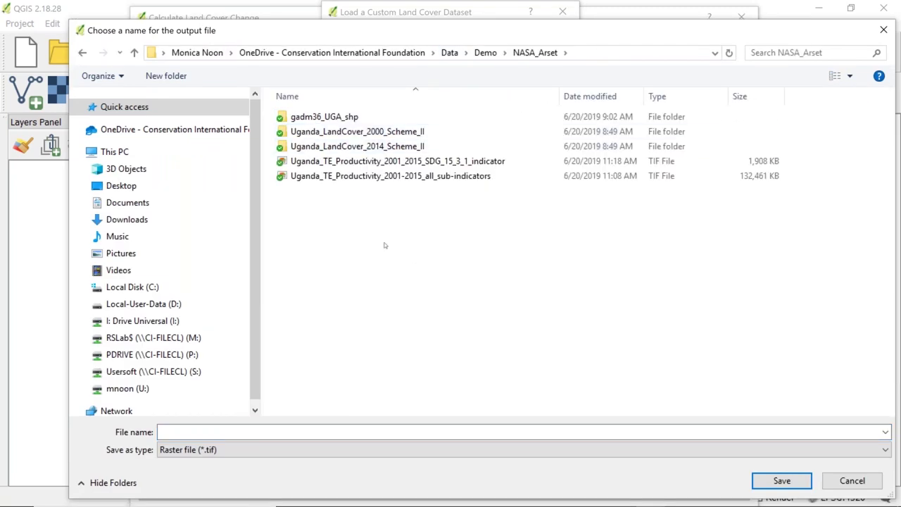
pyautogui.write('Ug')
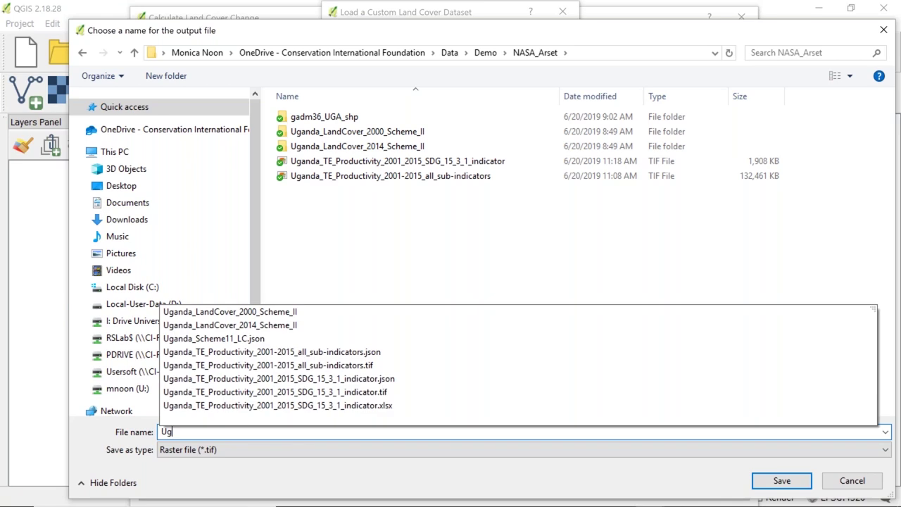
pyautogui.write('anda_c')
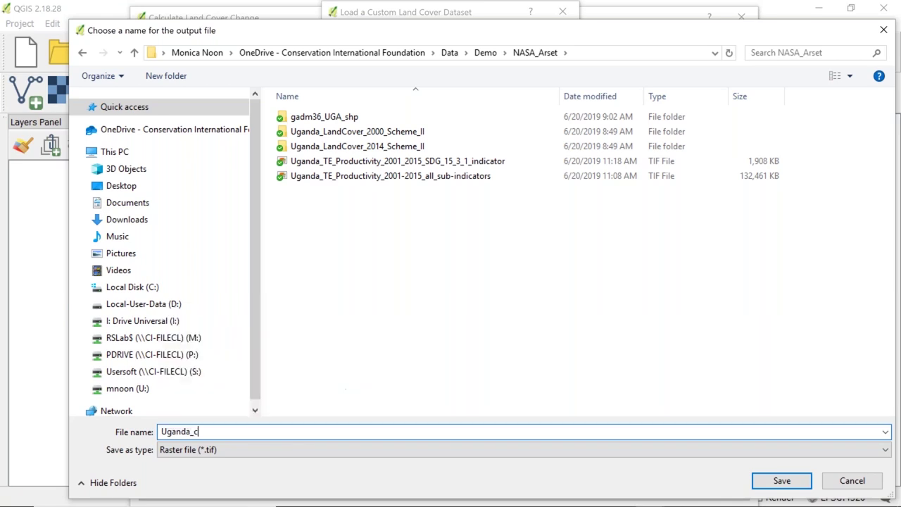
pyautogui.write('ustomLC_2000')
pyautogui.click(766, 481)
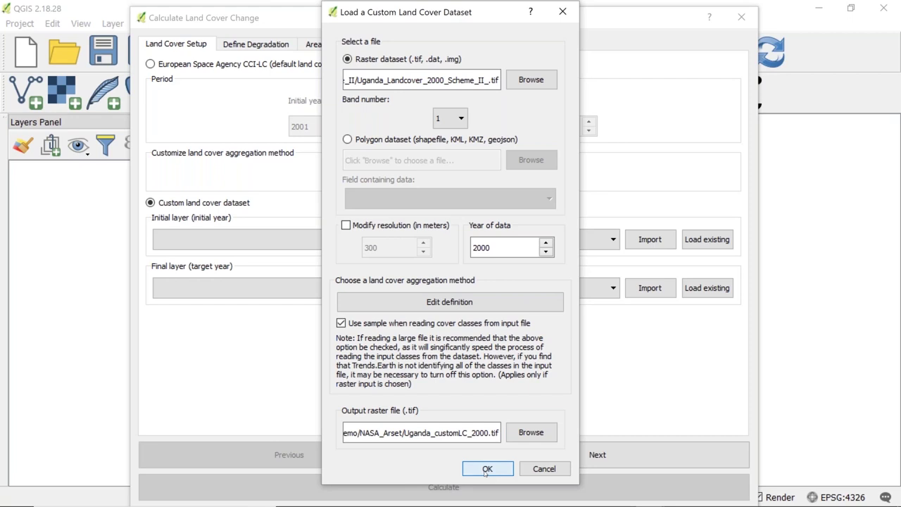
pyautogui.click(486, 470)
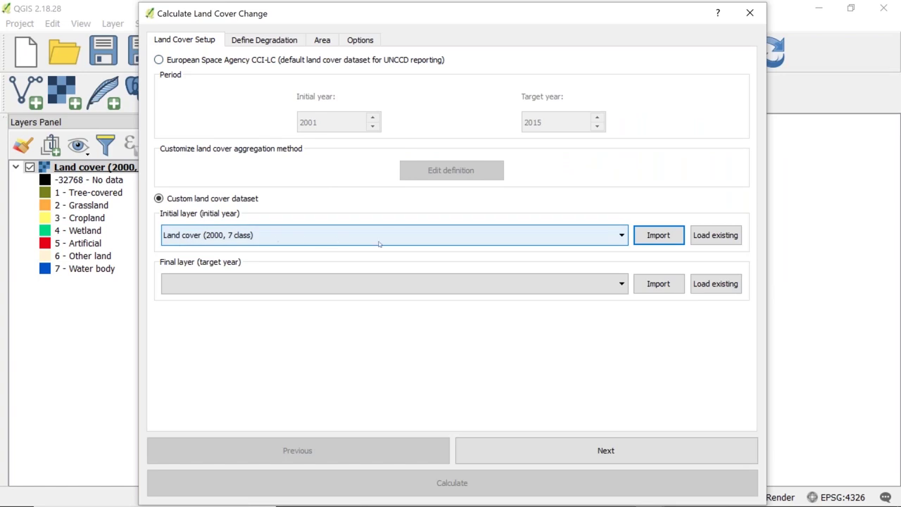
# Start importing the final layer from the Uganda_Landcover_2014_Scheme_II raster in the Uganda_LandCover_2014_Scheme_II folder, with 2014 as the year of data
pyautogui.click(658, 284)
pyautogui.click(538, 82)
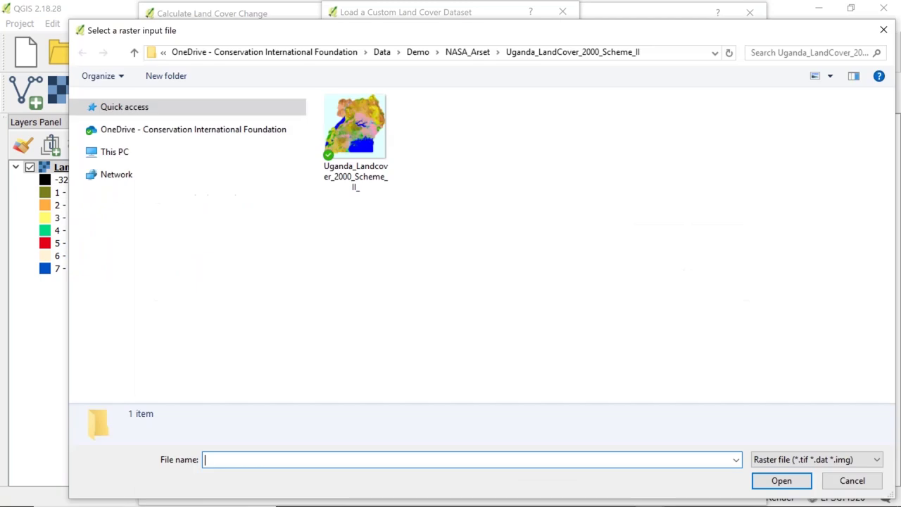
pyautogui.click(465, 53)
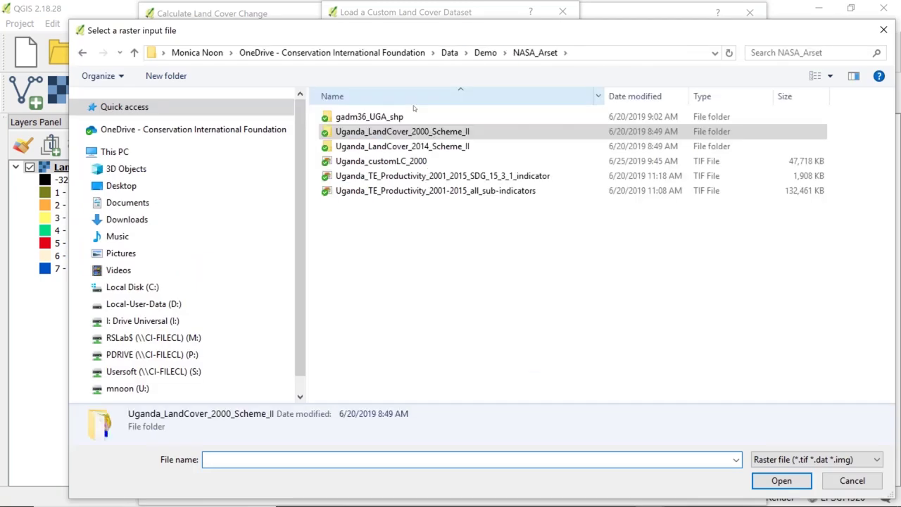
pyautogui.doubleClick(408, 140)
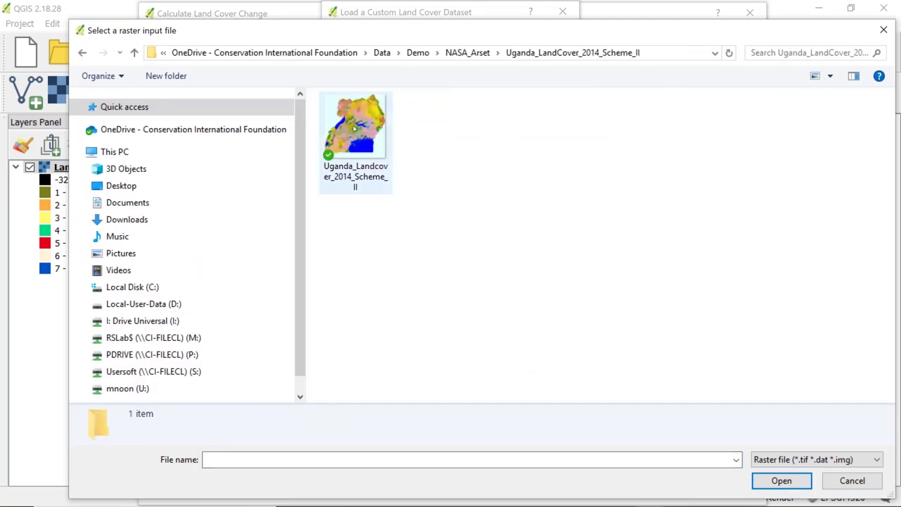
pyautogui.doubleClick(355, 129)
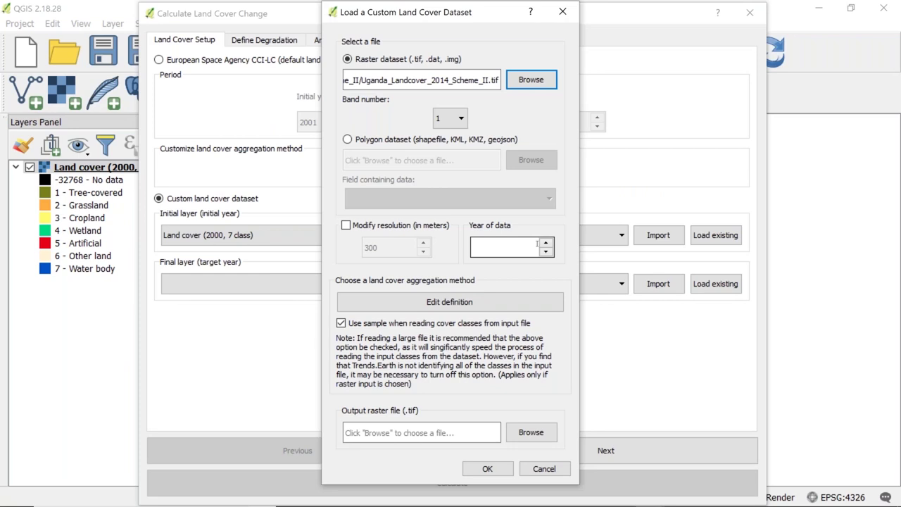
pyautogui.click(528, 248)
pyautogui.write('2014')
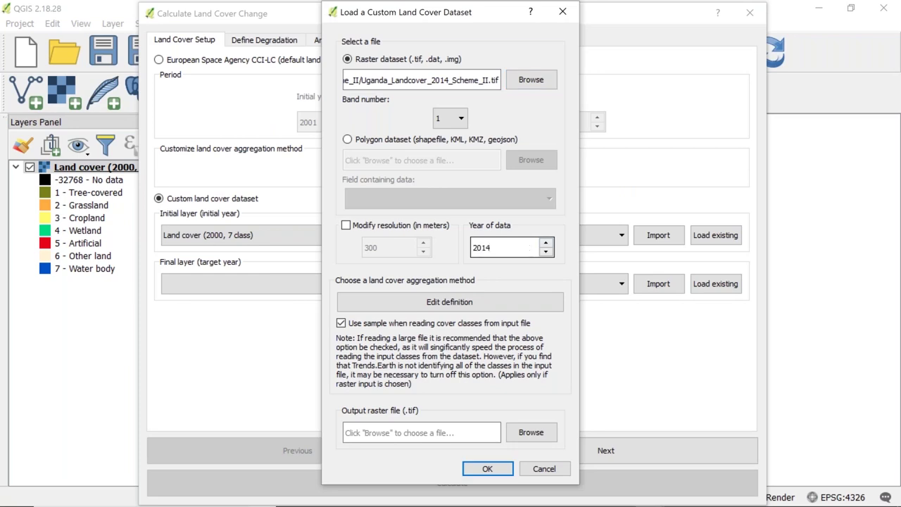
# Load the class aggregation definition from Uganda_Scheme11_LC.json, widen the view of the output classes, and save the aggregation setup
pyautogui.click(492, 302)
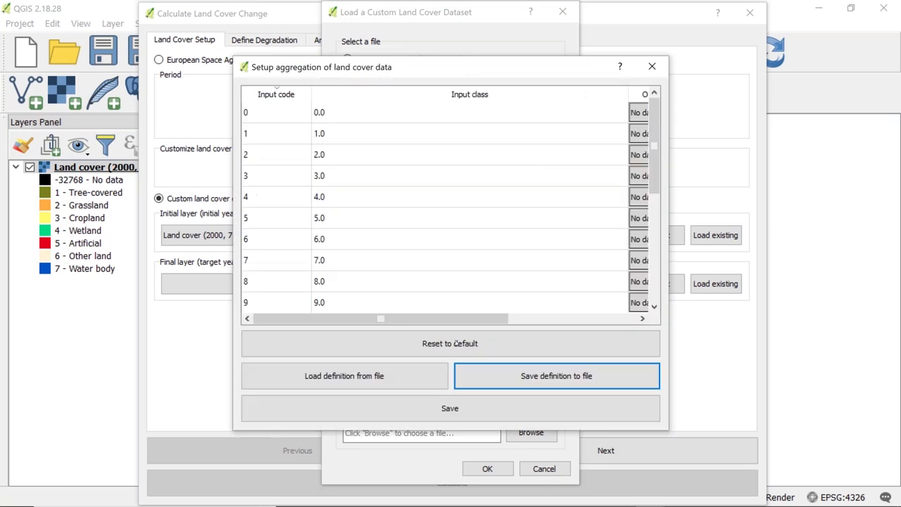
pyautogui.click(409, 379)
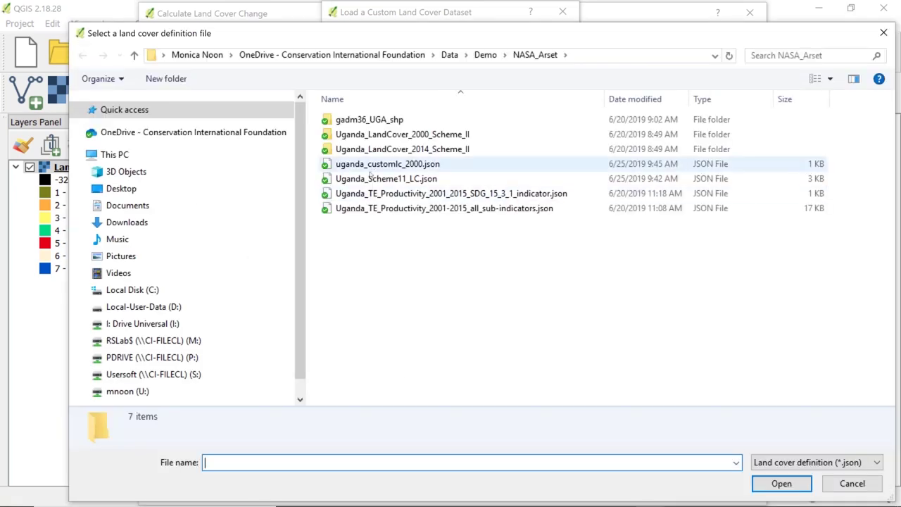
pyautogui.click(371, 178)
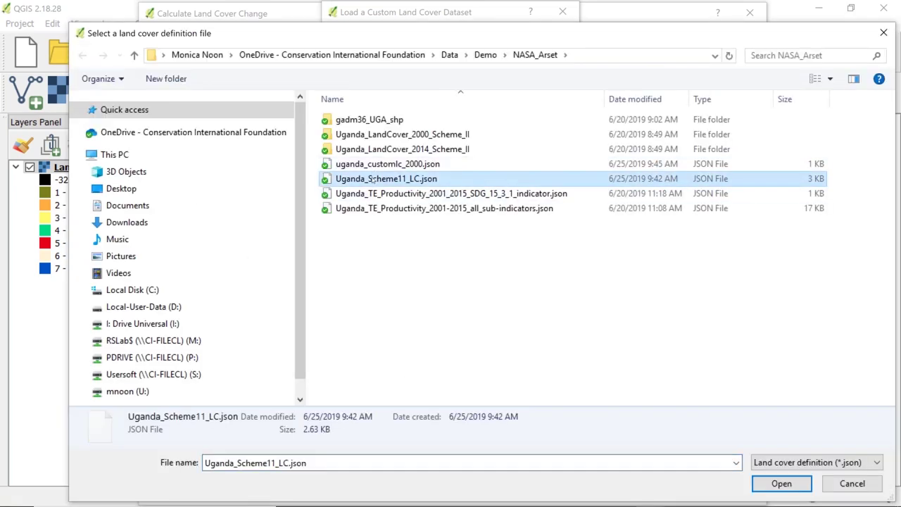
pyautogui.click(766, 485)
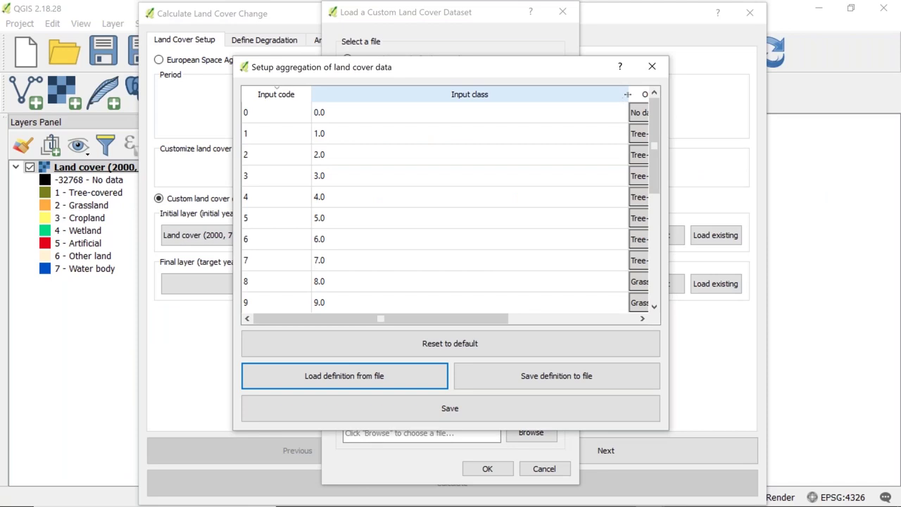
pyautogui.moveTo(627, 93); pyautogui.dragTo(491, 94)
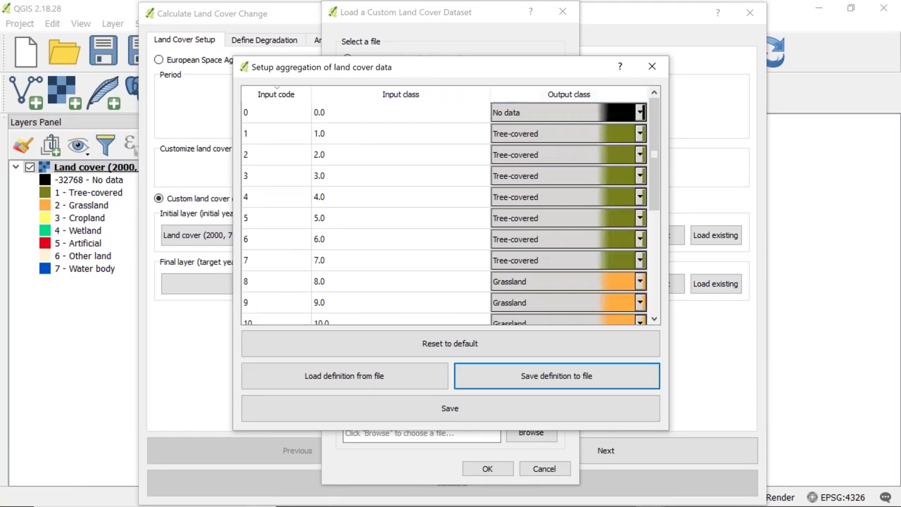
pyautogui.click(442, 413)
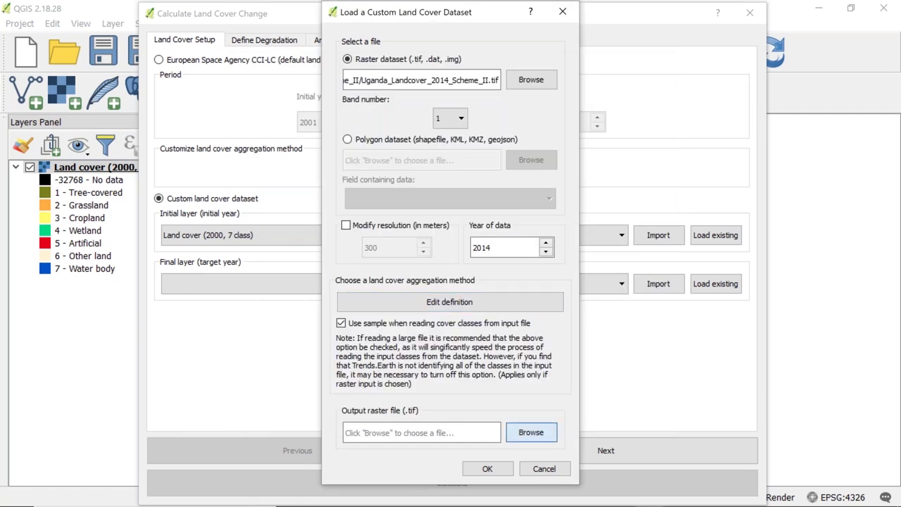
# Set the output raster to Uganda_customLC_2014 in the NASA_Arset folder and run the import of the 2014 land cover
pyautogui.click(530, 432)
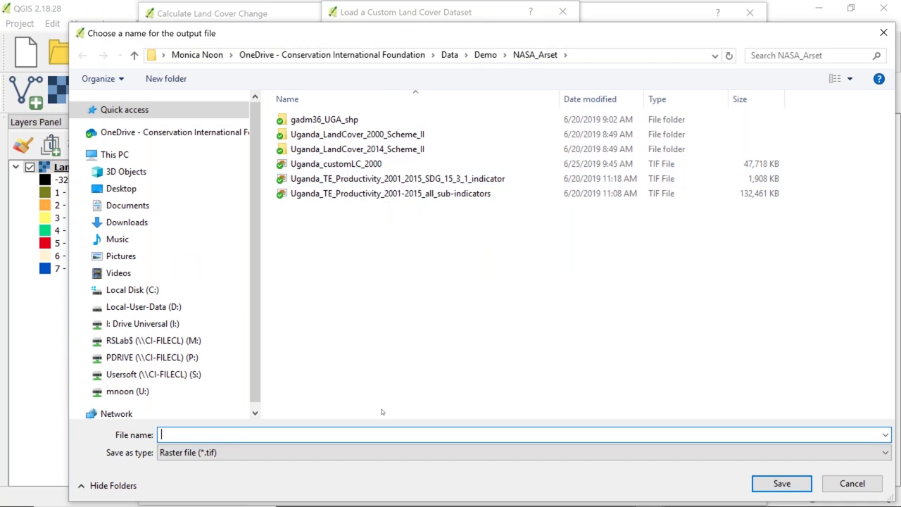
pyautogui.write('U')
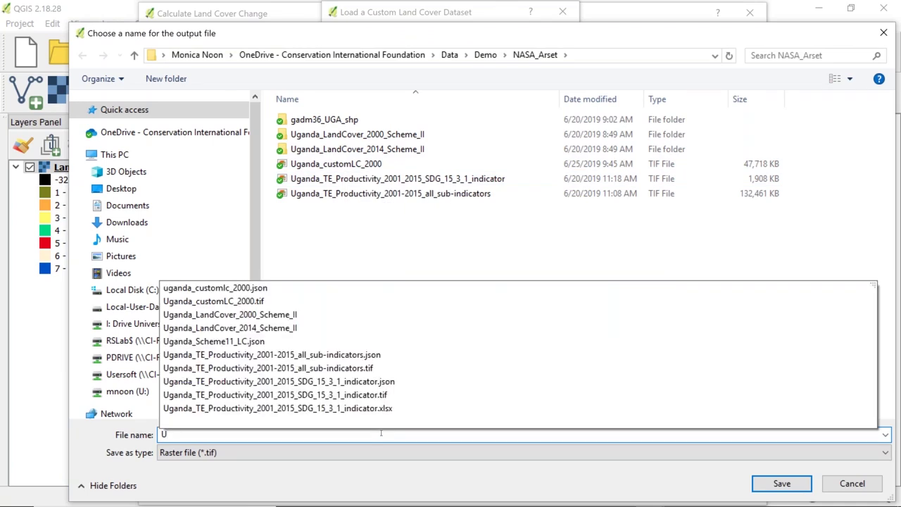
pyautogui.write('ganda_LC')
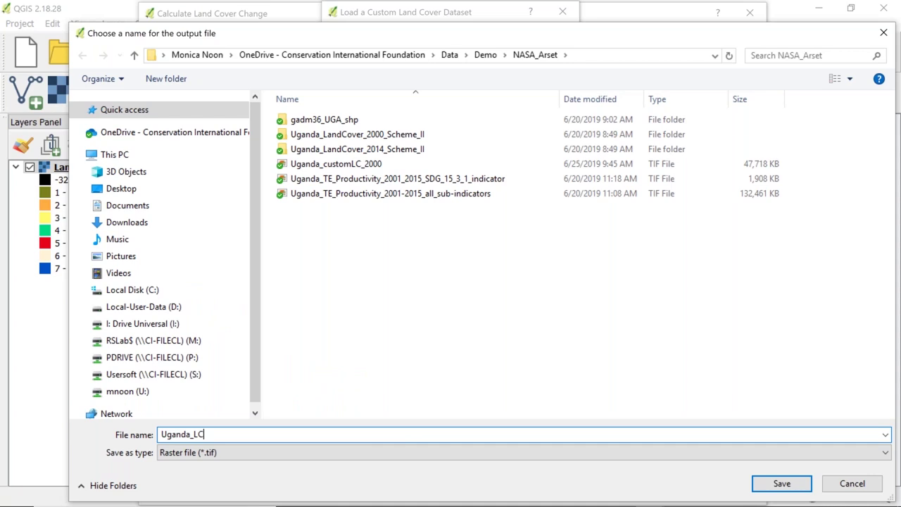
pyautogui.write('_2013')
pyautogui.write('custom')
pyautogui.click(461, 438)
pyautogui.press('BackSpace')
pyautogui.write('4')
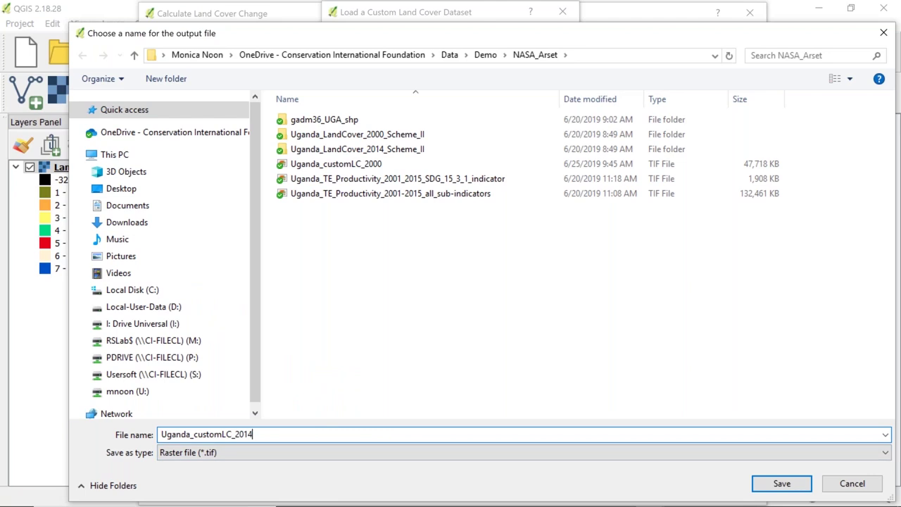
pyautogui.click(763, 484)
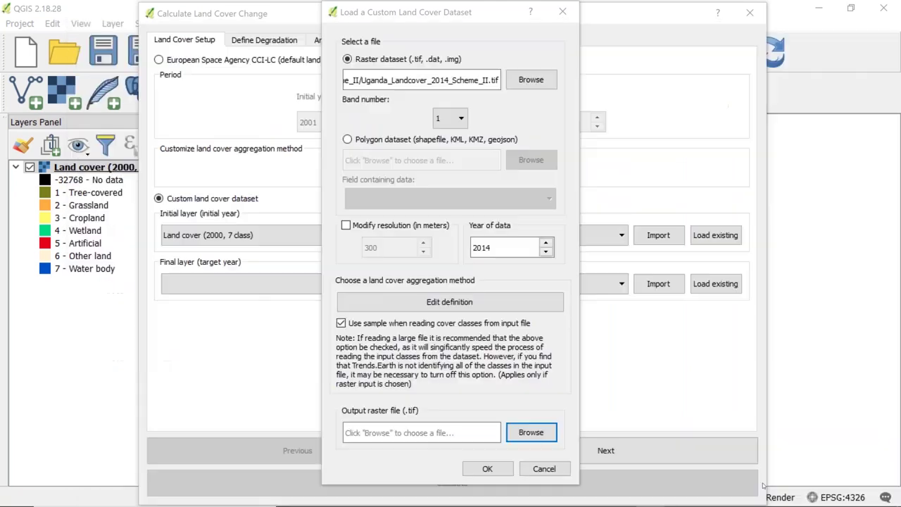
pyautogui.click(505, 469)
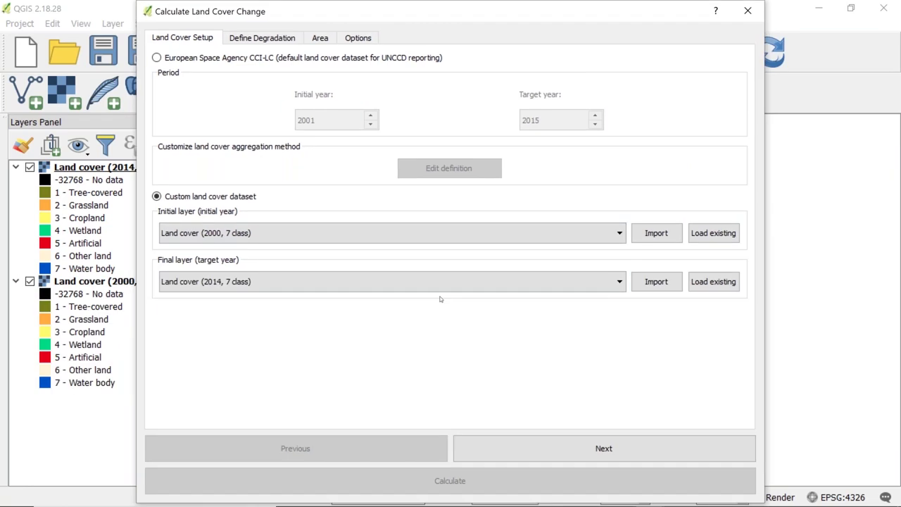
# Keep the 2000 land cover as initial and 2014 as final layer, and accept the default degradation matrix and the Uganda area
pyautogui.click(441, 235)
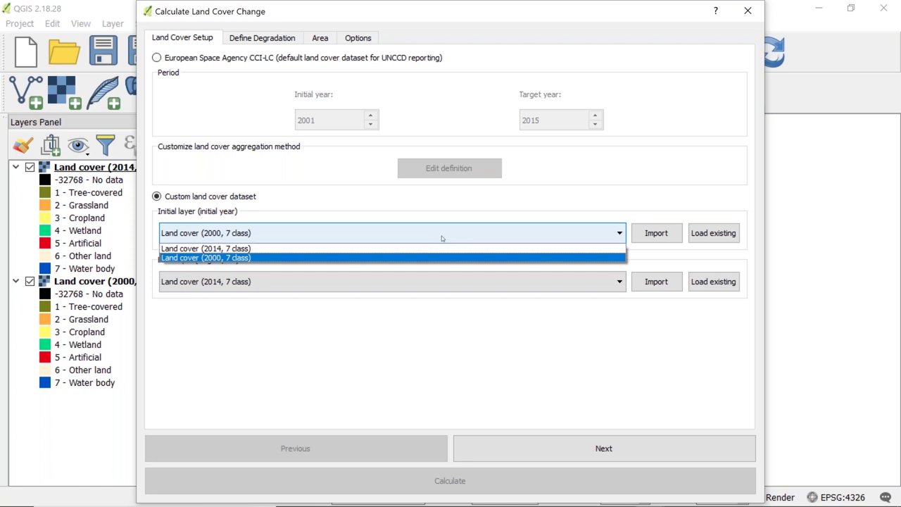
pyautogui.click(447, 312)
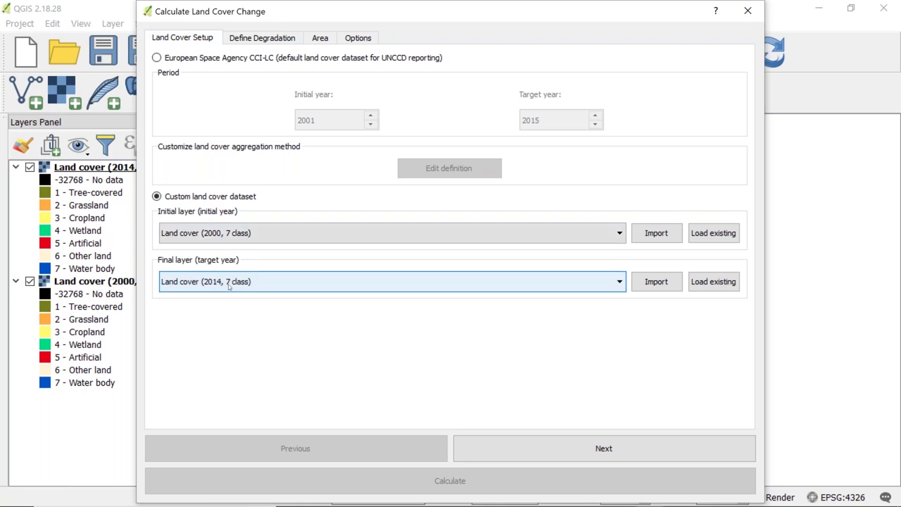
pyautogui.click(626, 454)
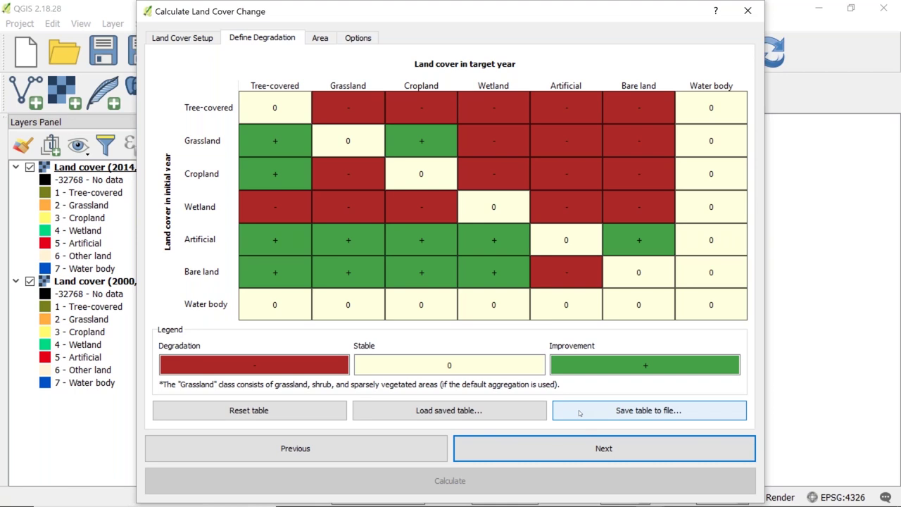
pyautogui.click(520, 446)
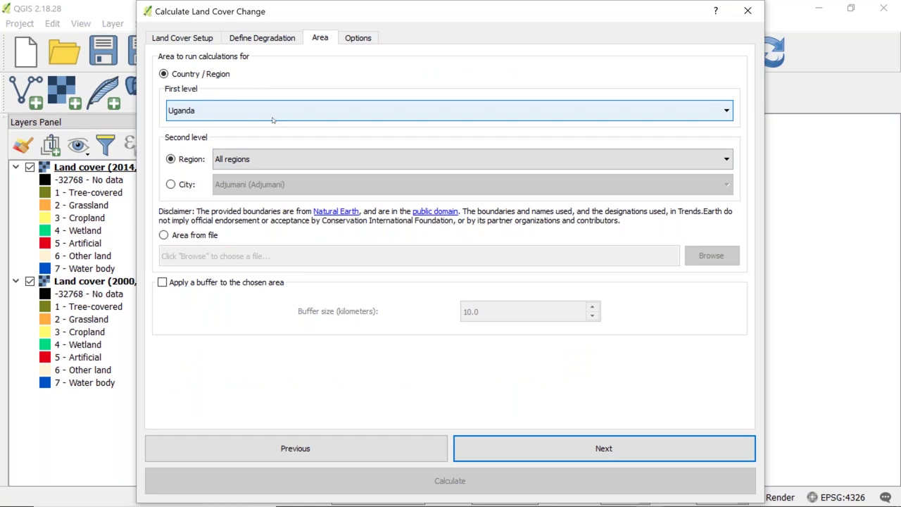
pyautogui.click(540, 447)
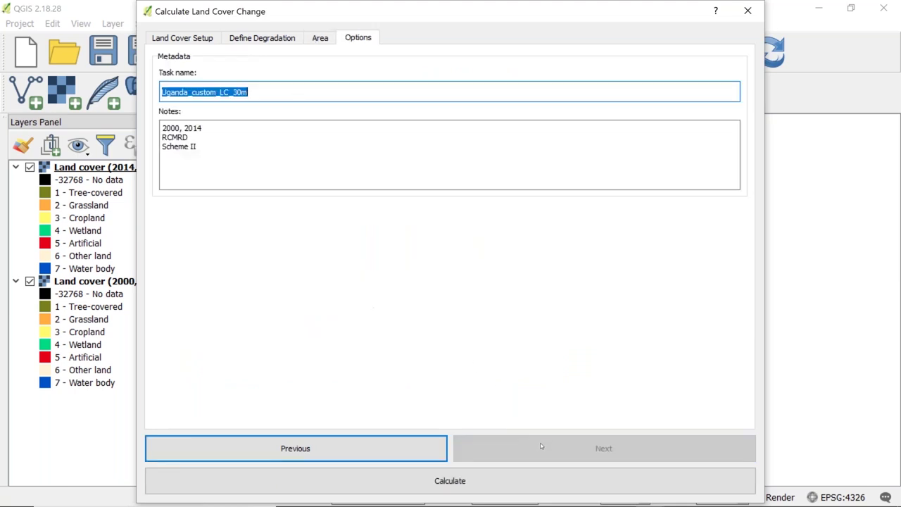
# Keep the task name Uganda_custom_LC_30m and its notes, and calculate land cover change to the output file Uganda_custom_LC_2000_2014 in NASA_Arset
pyautogui.click(279, 96)
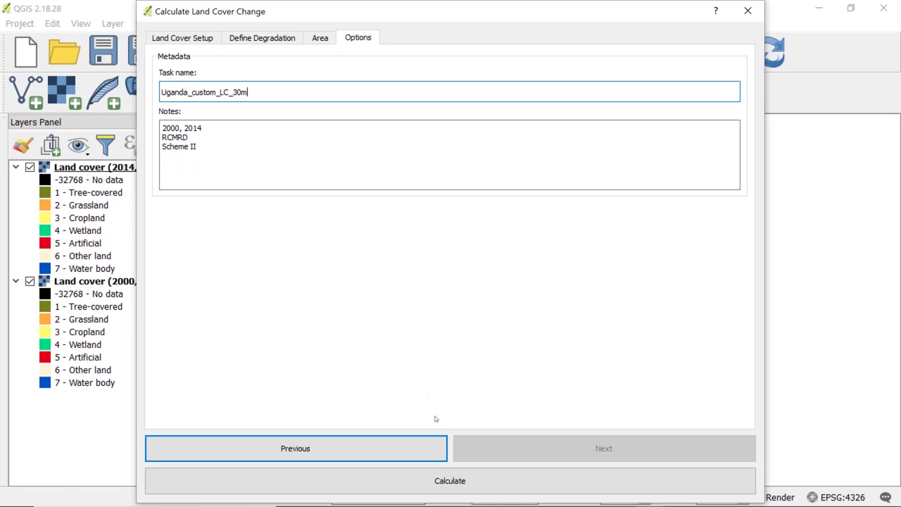
pyautogui.click(199, 139)
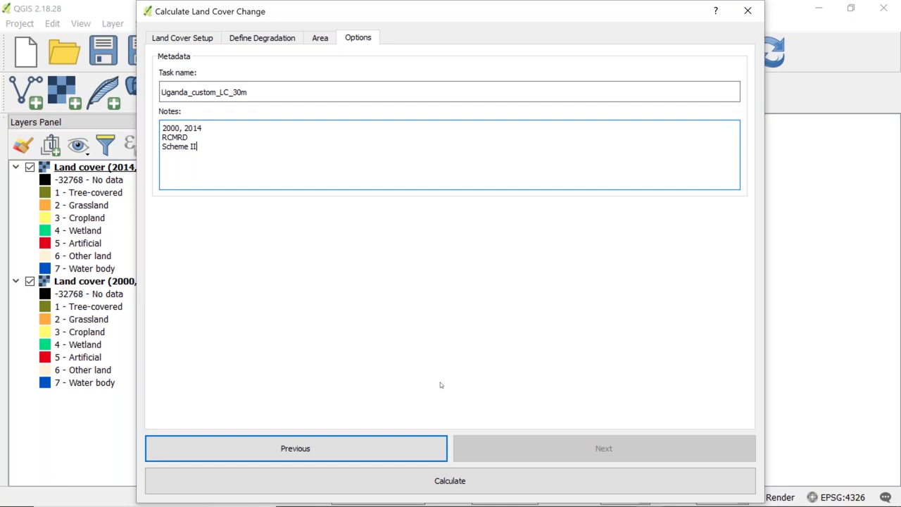
pyautogui.click(474, 487)
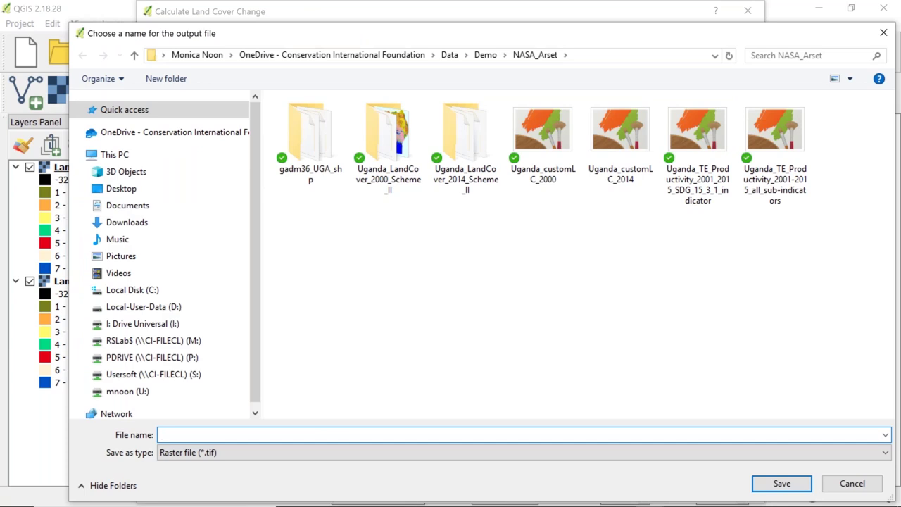
pyautogui.write('Ug')
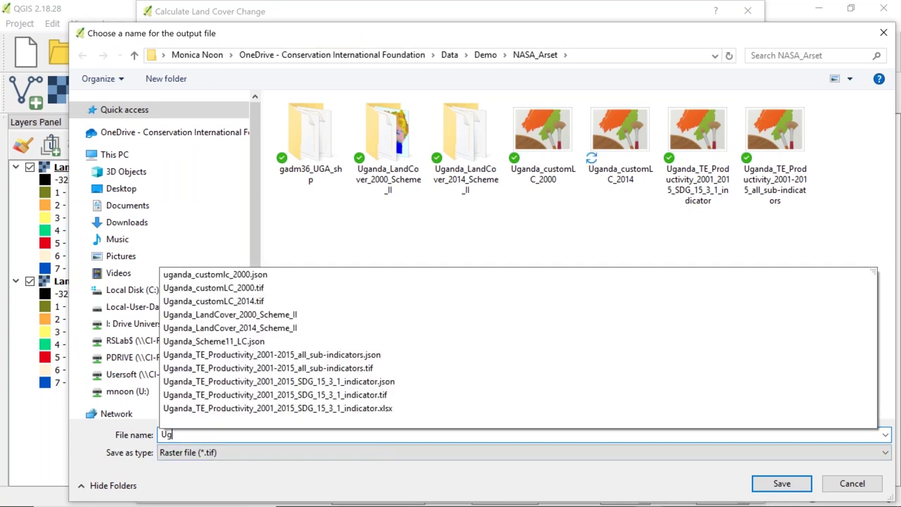
pyautogui.write('anda_custom_LC')
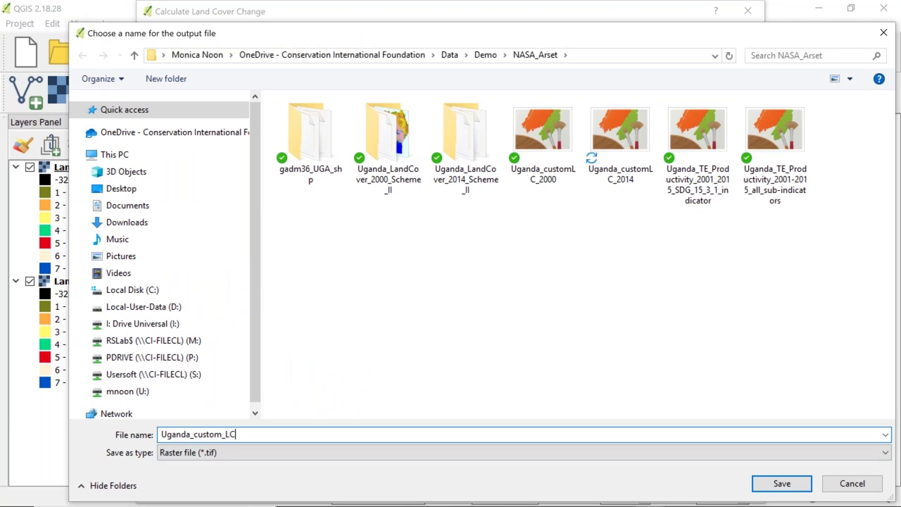
pyautogui.write('_2000_2014')
pyautogui.click(762, 485)
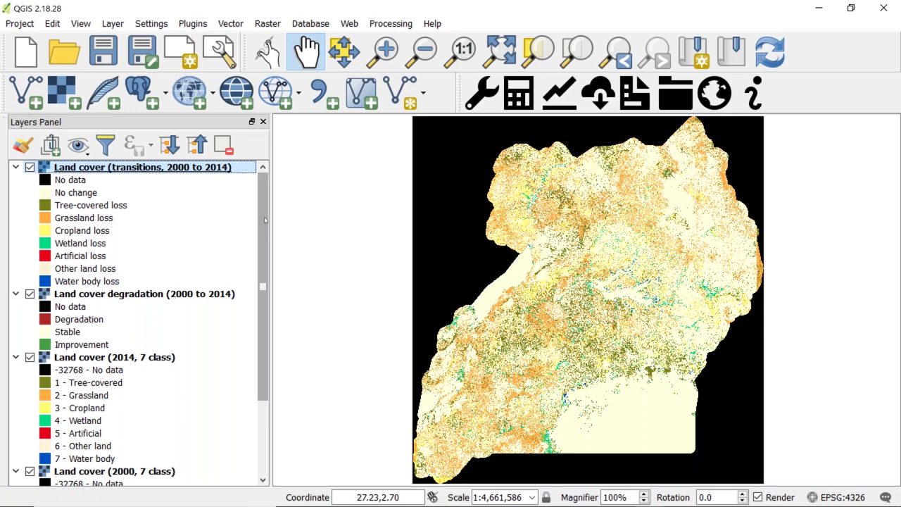
# Look through the legends of the loaded layers and hide the 2000 to 2014 land cover transitions layer to expose the degradation layer
pyautogui.moveTo(266, 231); pyautogui.dragTo(268, 294)
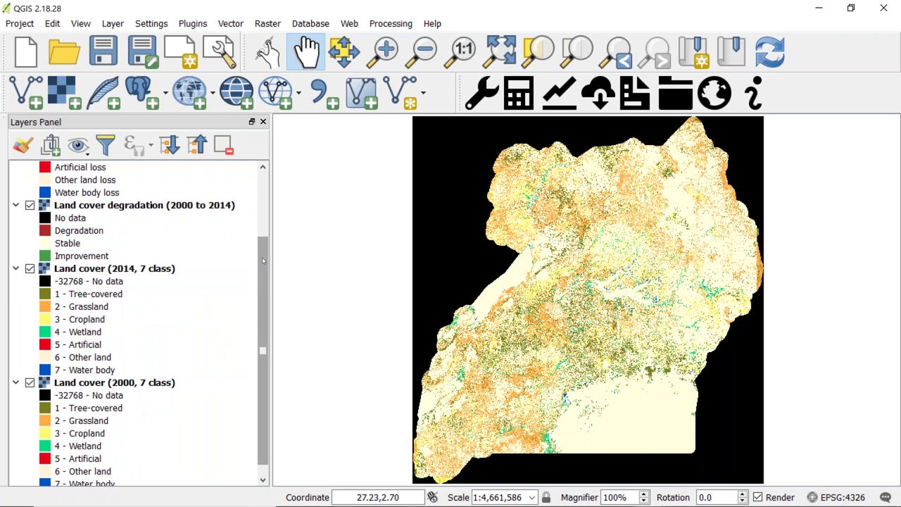
pyautogui.moveTo(264, 262); pyautogui.dragTo(262, 201)
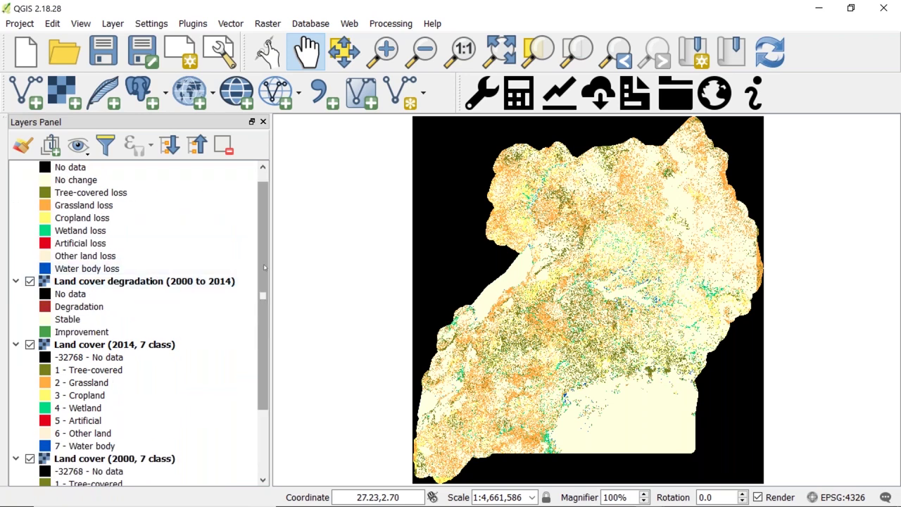
pyautogui.moveTo(266, 268); pyautogui.dragTo(266, 228)
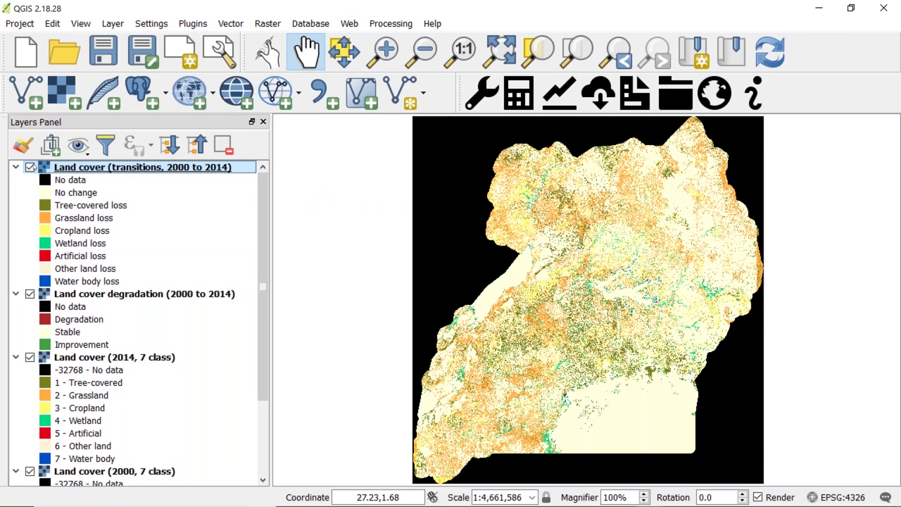
pyautogui.click(30, 168)
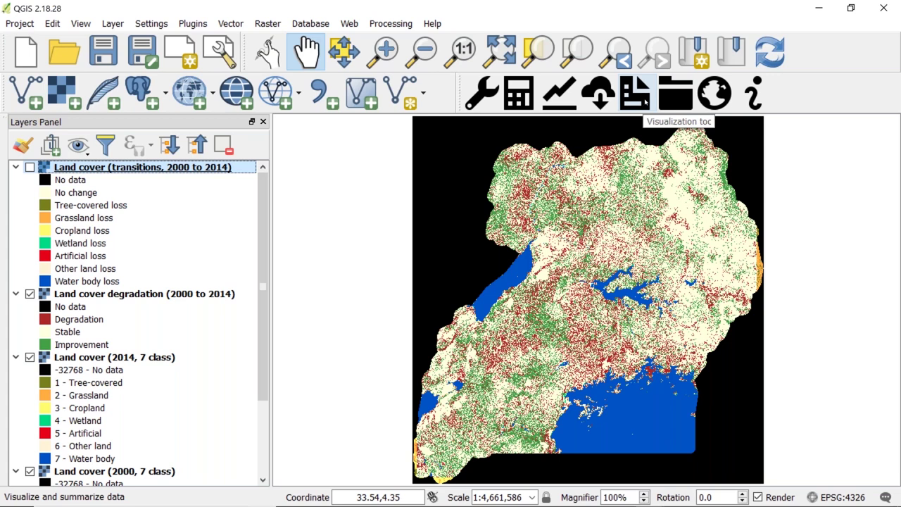
# Open the existing Trends.Earth output file Uganda_TE_Productivity_2001-2015_all_sub-indicators.json from the Demo/NASA_Arset folder
pyautogui.click(677, 103)
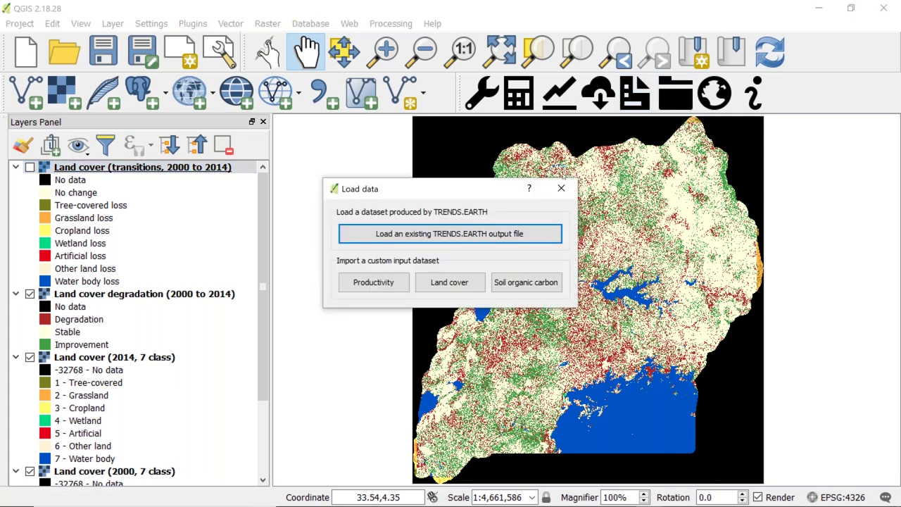
pyautogui.click(464, 241)
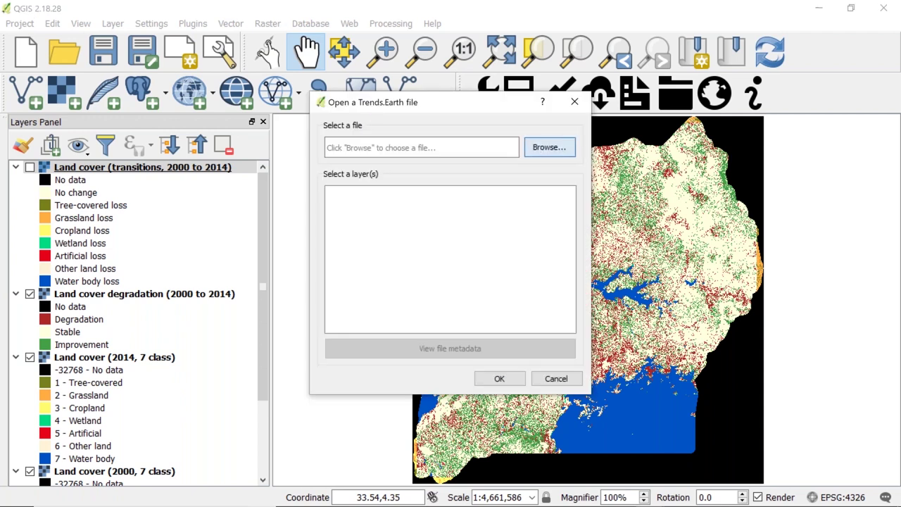
pyautogui.click(549, 147)
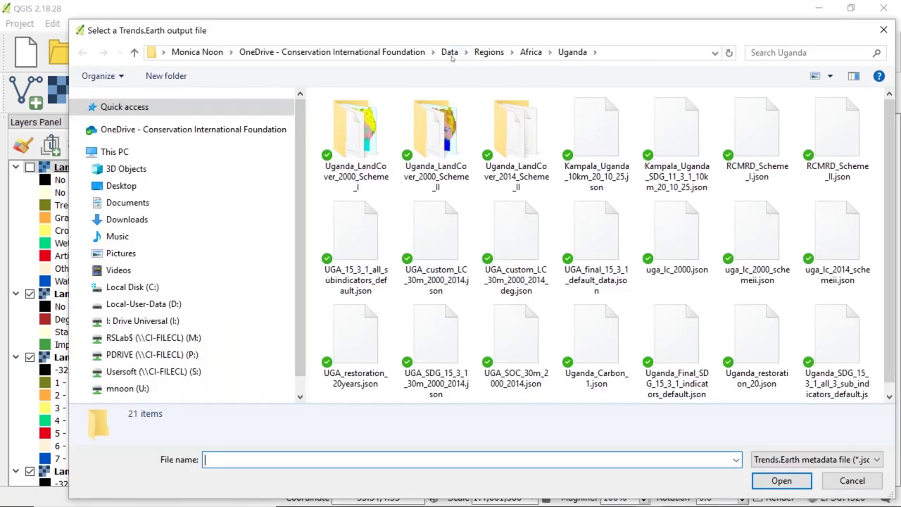
pyautogui.click(449, 53)
pyautogui.doubleClick(345, 117)
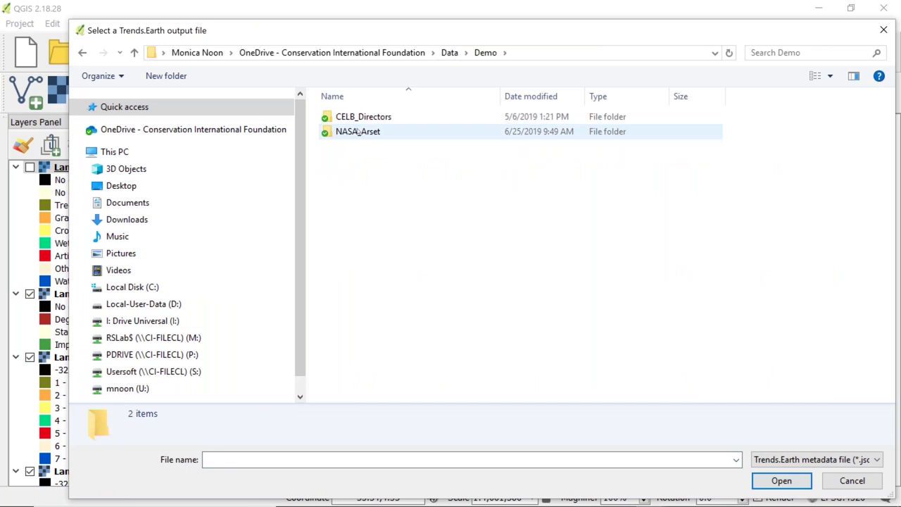
pyautogui.click(357, 131)
pyautogui.doubleClick(359, 132)
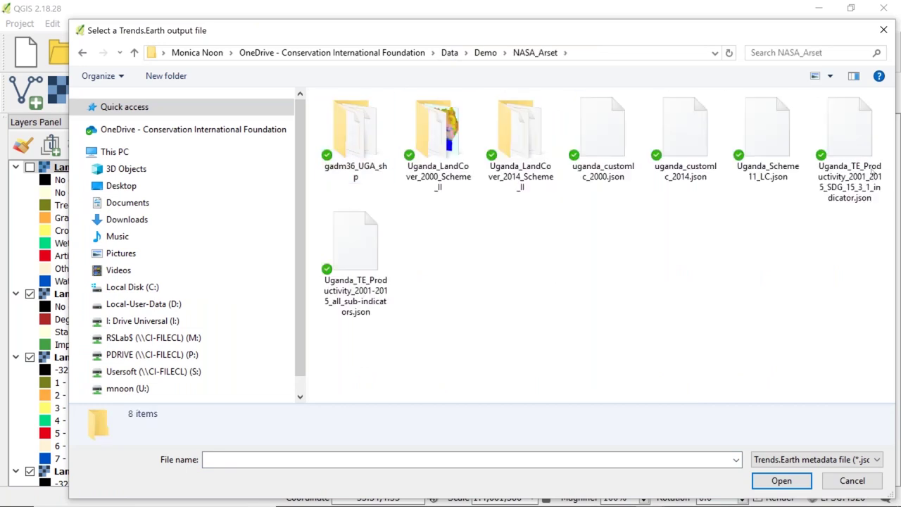
pyautogui.click(346, 254)
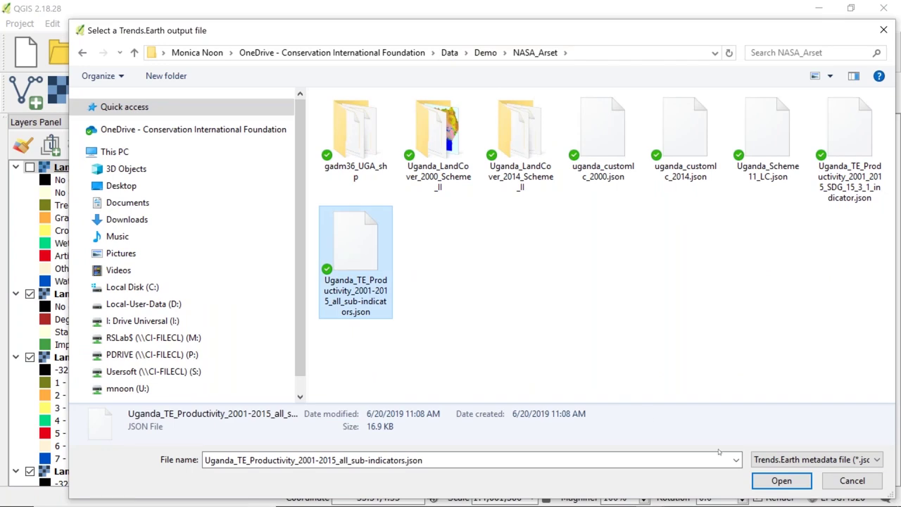
pyautogui.click(781, 480)
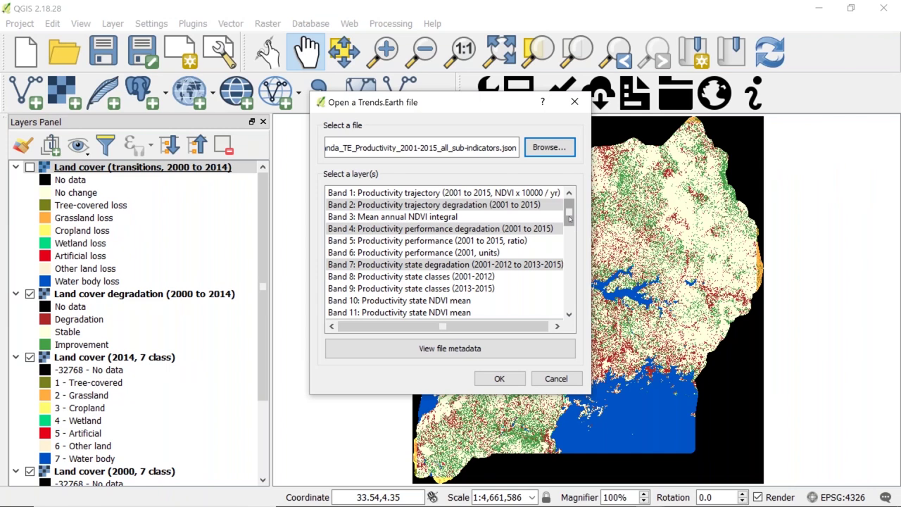
# Review the band list and load the preselected productivity trajectory, performance, state, land cover and soil organic carbon degradation layers
pyautogui.moveTo(569, 219); pyautogui.dragTo(570, 238)
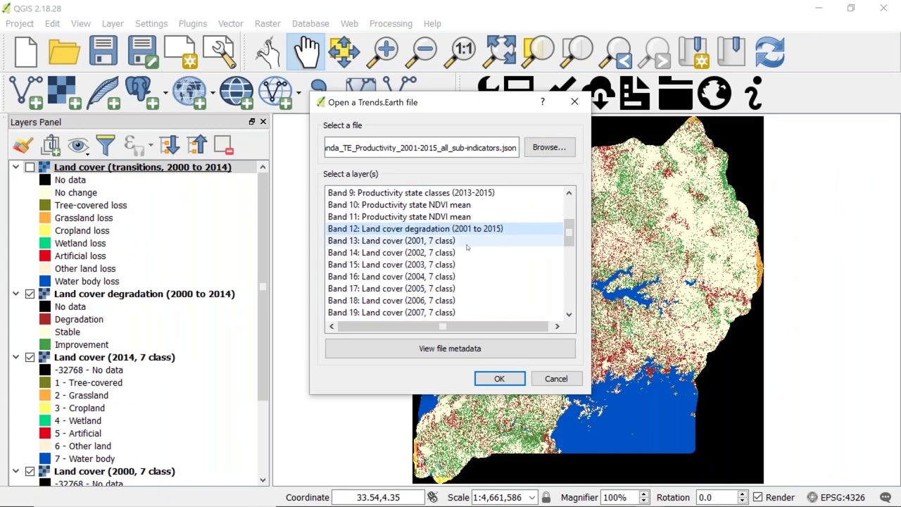
pyautogui.moveTo(571, 239); pyautogui.dragTo(579, 281)
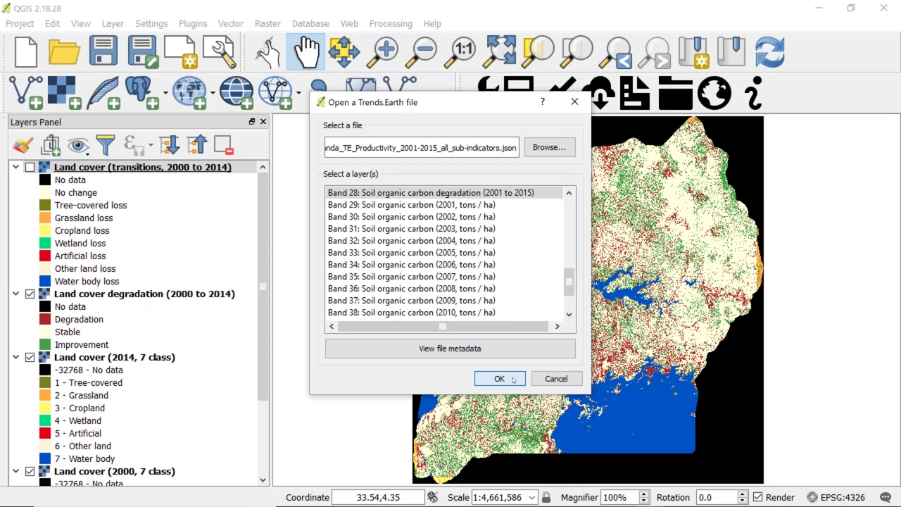
pyautogui.click(499, 379)
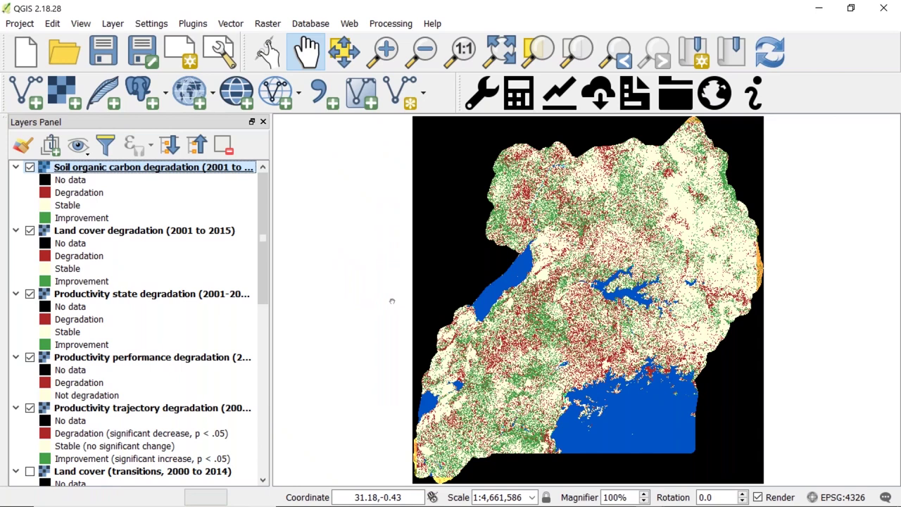
# Collapse all layer legends and hide every layer except Land cover degradation (2000 to 2014)
pyautogui.click(197, 145)
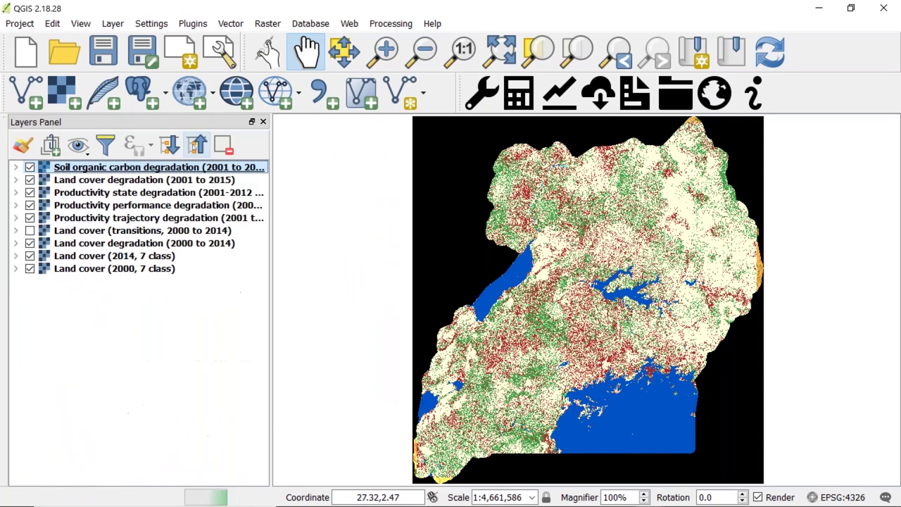
pyautogui.click(30, 166)
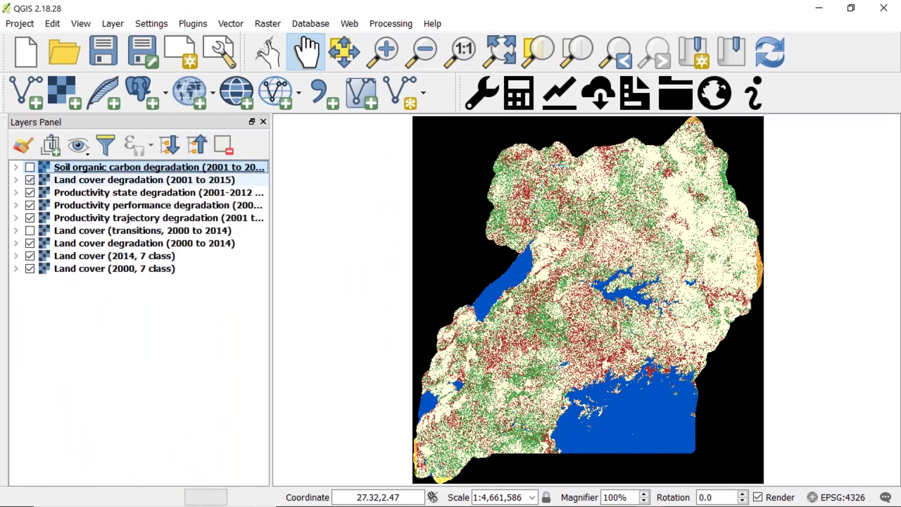
pyautogui.click(30, 180)
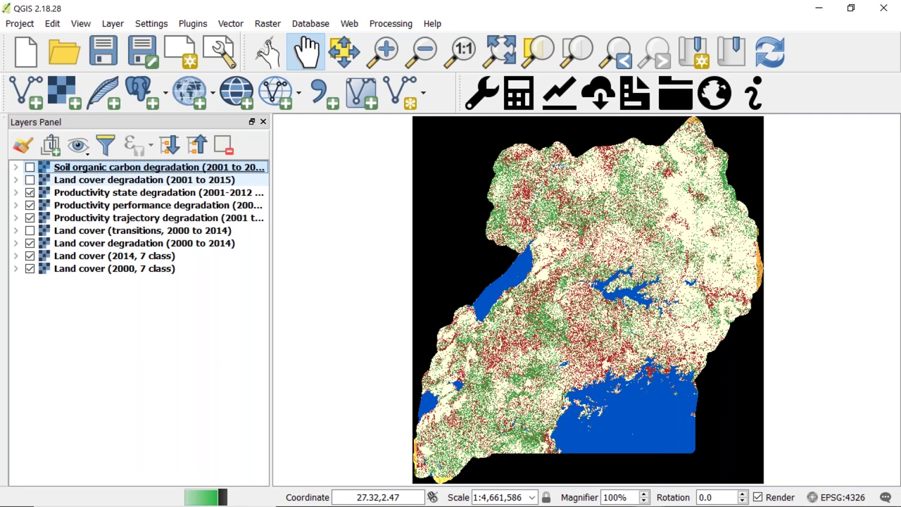
pyautogui.click(29, 192)
pyautogui.click(29, 205)
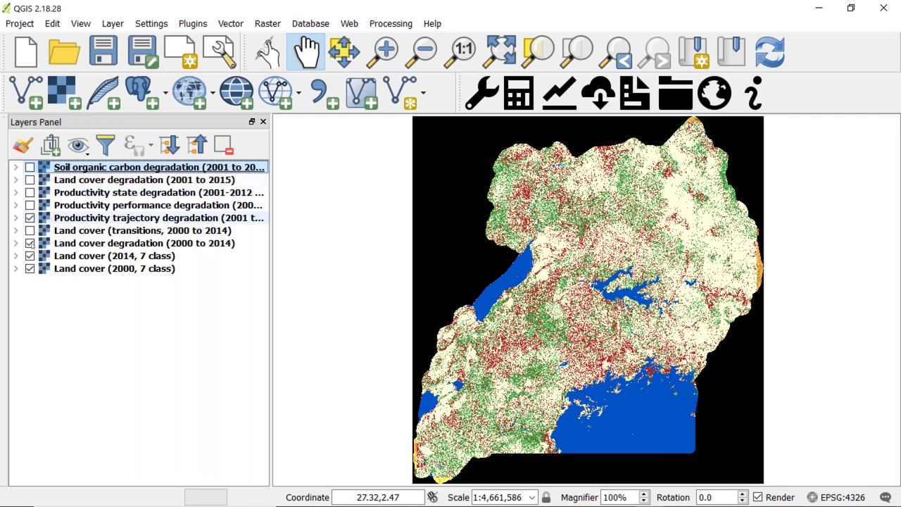
pyautogui.click(30, 217)
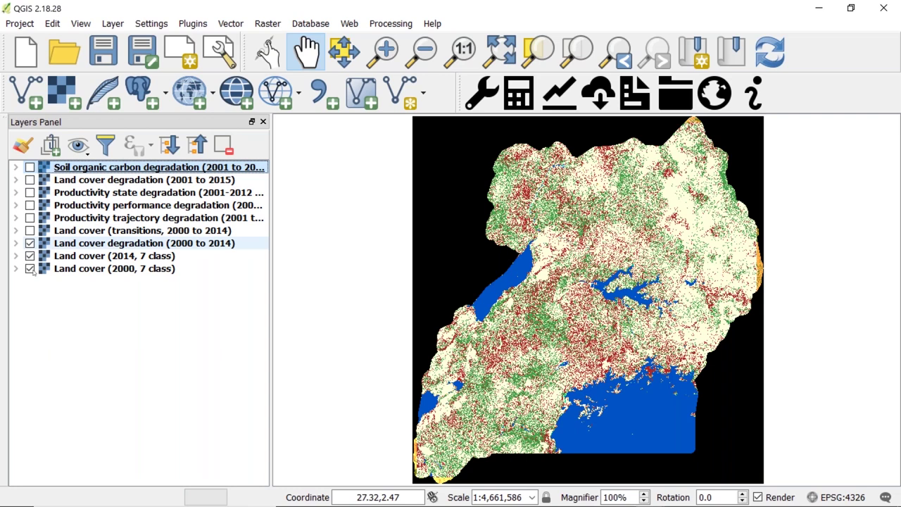
pyautogui.click(29, 256)
pyautogui.click(29, 268)
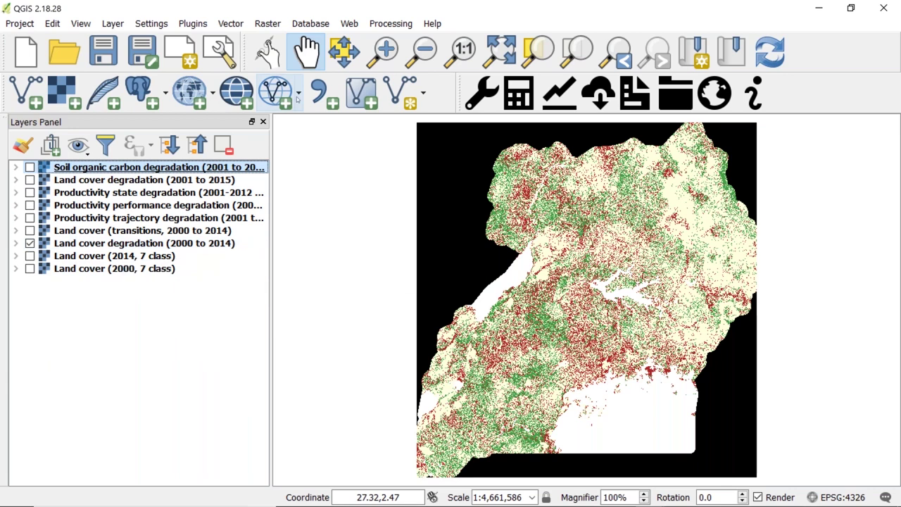
# Zoom in on the branching lake in central Uganda and compare the 2001 to 2015 land cover degradation with the 2000 to 2014 layer
pyautogui.click(386, 54)
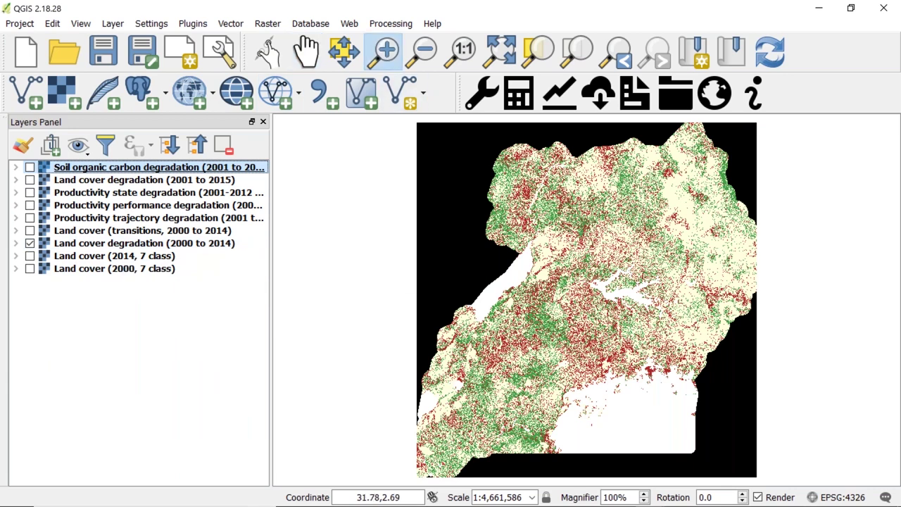
pyautogui.moveTo(584, 248); pyautogui.dragTo(687, 330)
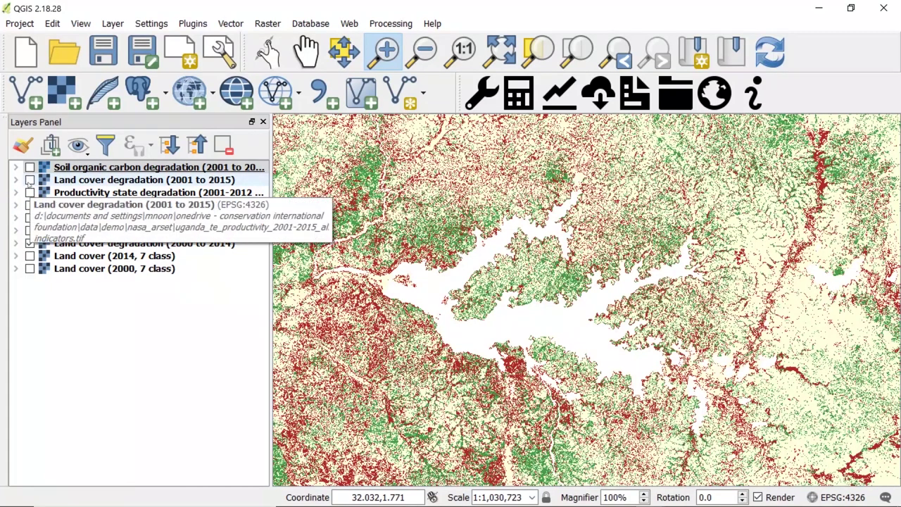
pyautogui.click(29, 181)
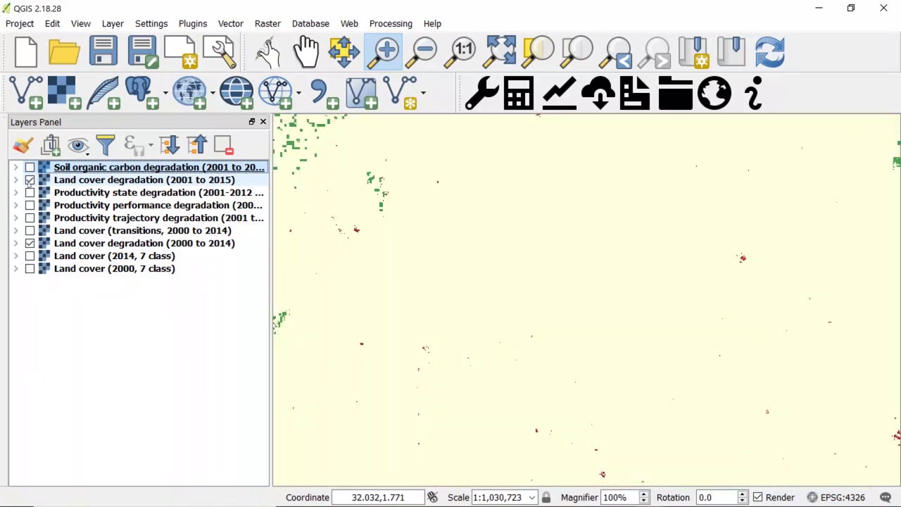
pyautogui.click(29, 180)
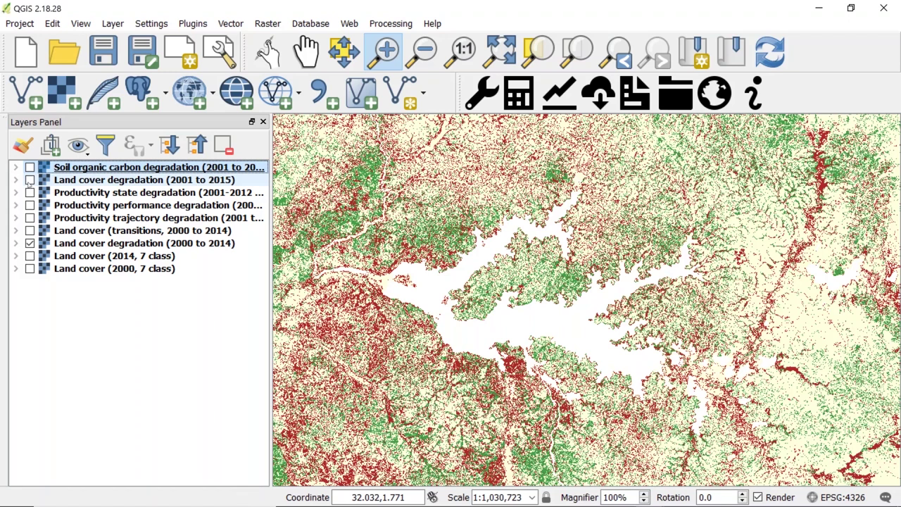
pyautogui.click(29, 180)
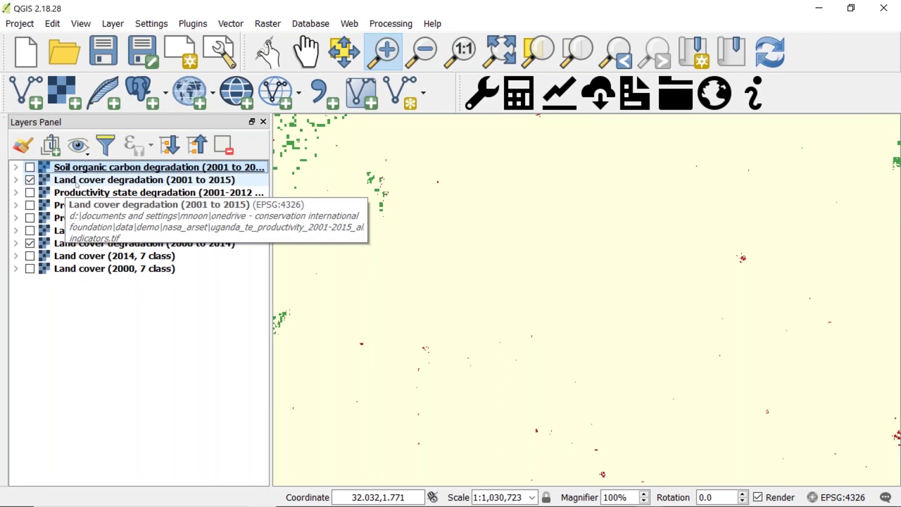
# Remove the Land cover degradation (2001 to 2015) layer from the project
pyautogui.rightClick(208, 183)
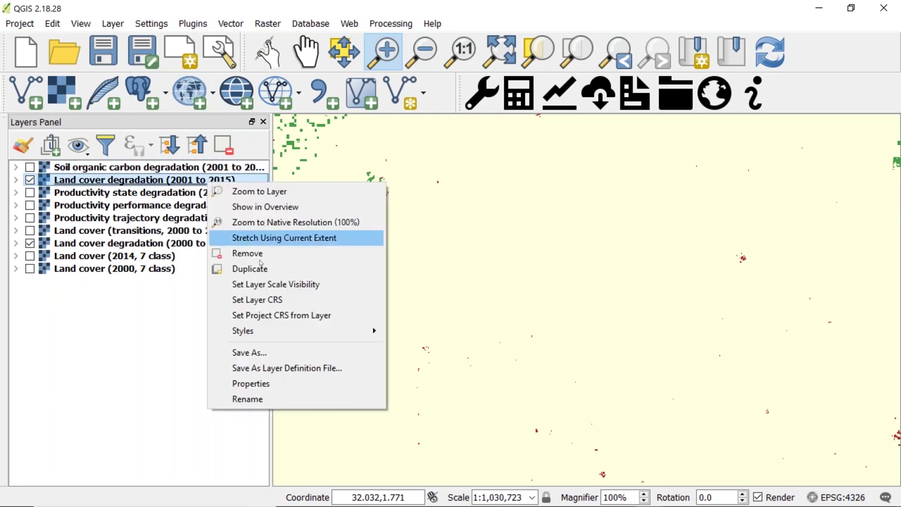
pyautogui.click(258, 253)
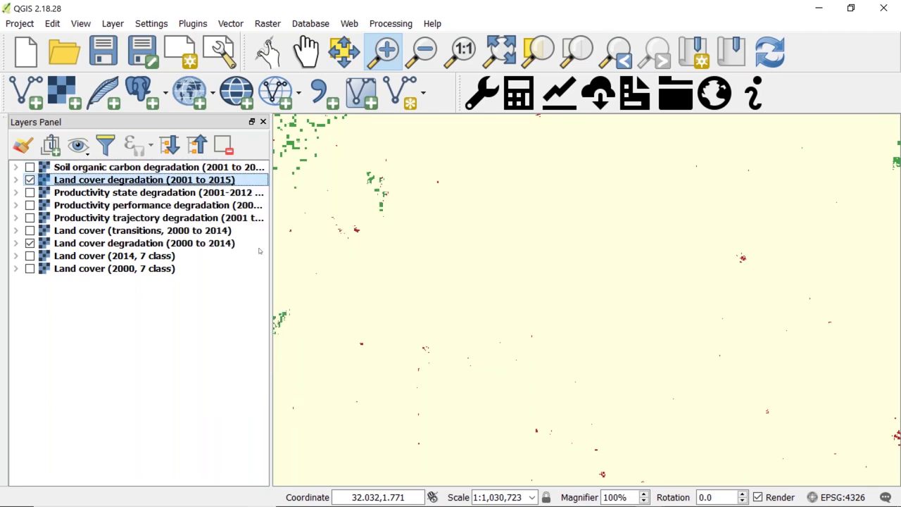
pyautogui.click(436, 278)
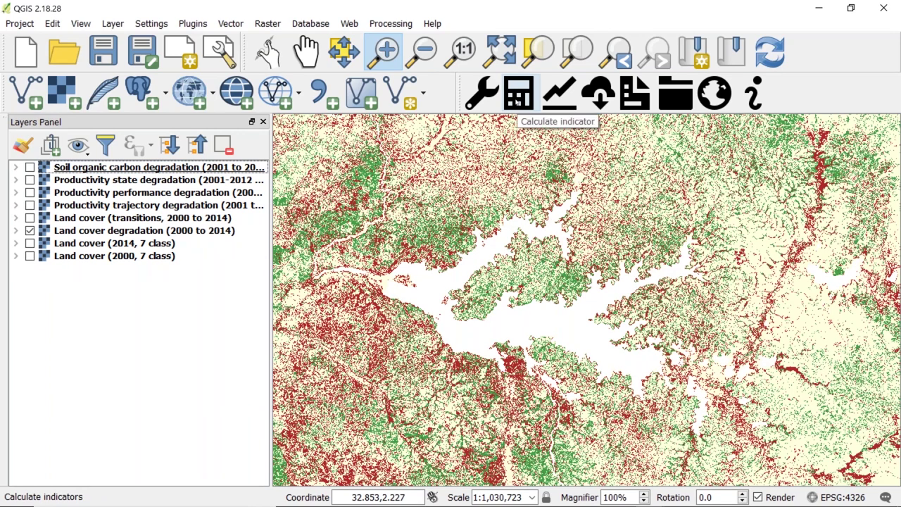
# Start the final SDG 15.3.1 calculation for the total boundary, keeping the Trends.Earth productivity, 2000 to 2014 land cover and soil carbon inputs
pyautogui.click(519, 99)
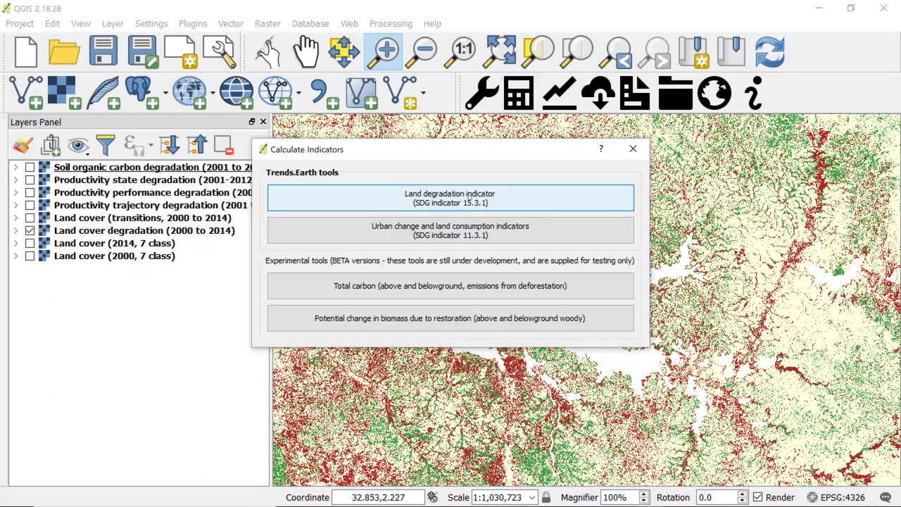
pyautogui.click(467, 201)
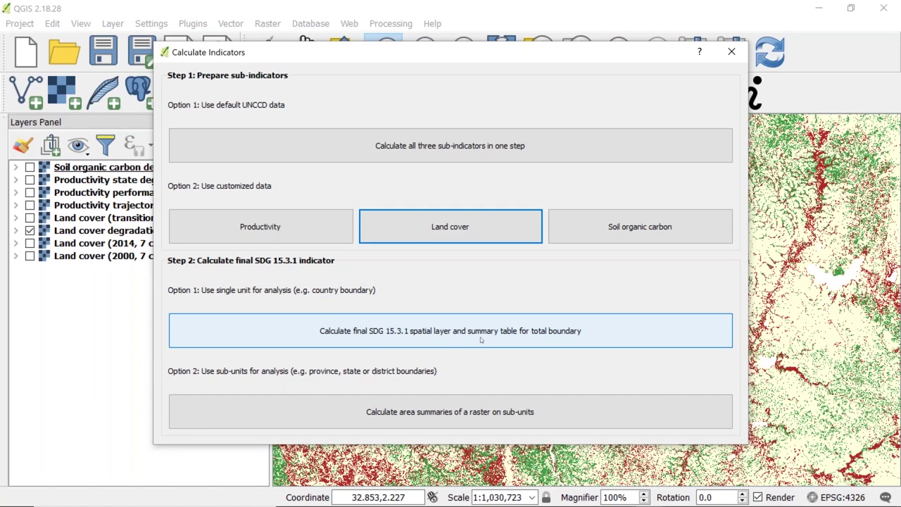
pyautogui.click(480, 339)
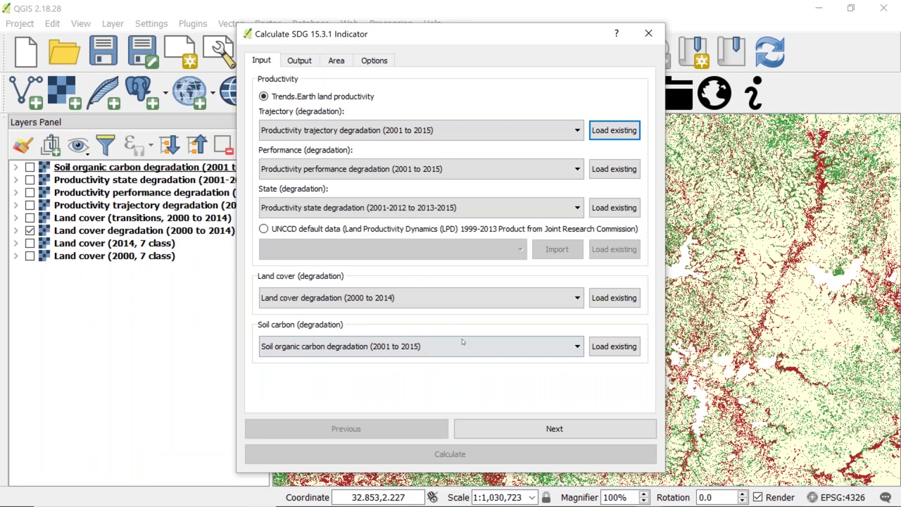
pyautogui.click(526, 300)
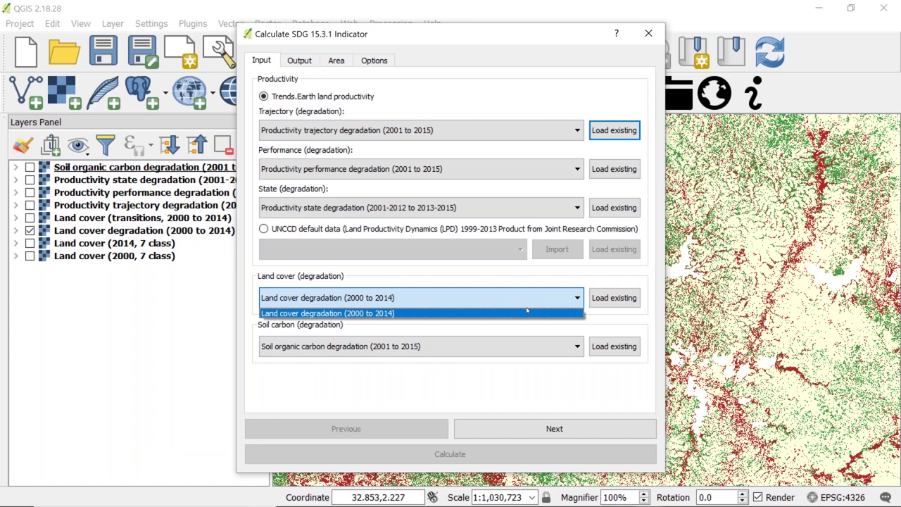
pyautogui.click(480, 382)
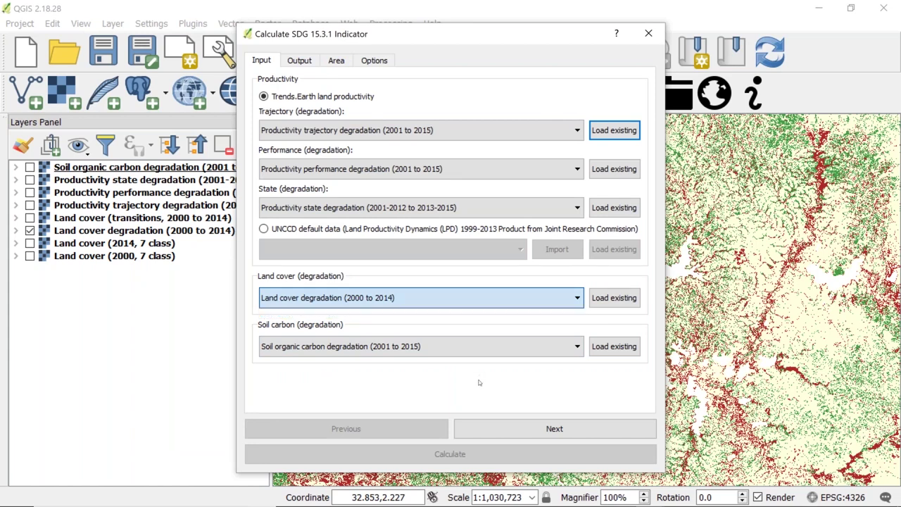
pyautogui.click(535, 428)
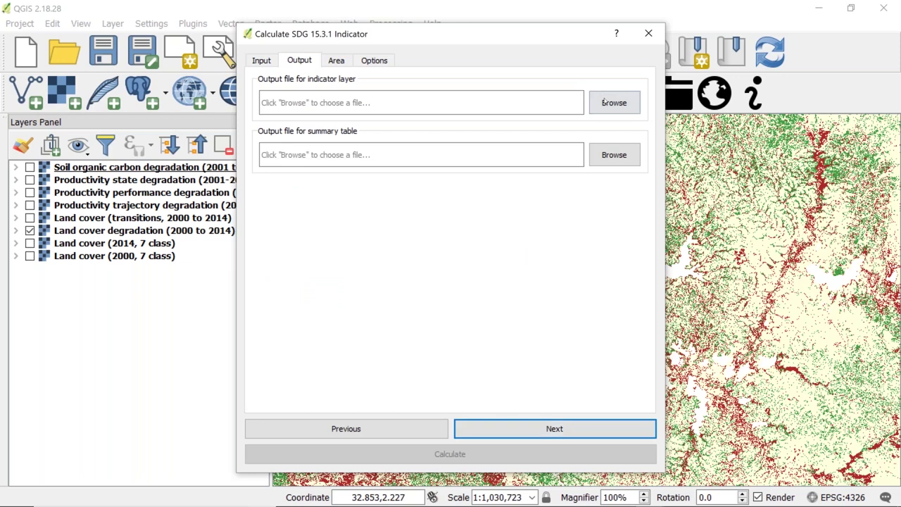
# Set the indicator layer output file to Uganda_TE_Productivity_2000_2014_customLC_SDG_15_3_1_indicator.json in the NASA_Arset folder
pyautogui.click(605, 103)
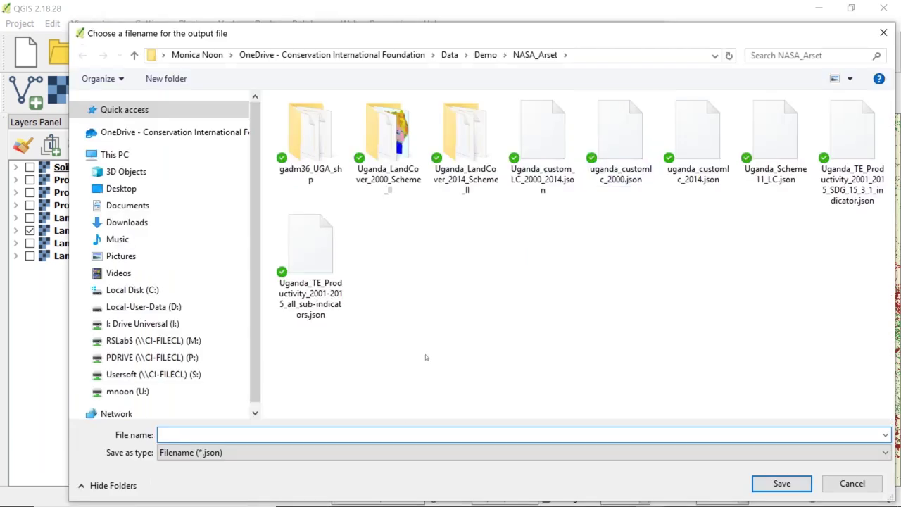
pyautogui.click(850, 137)
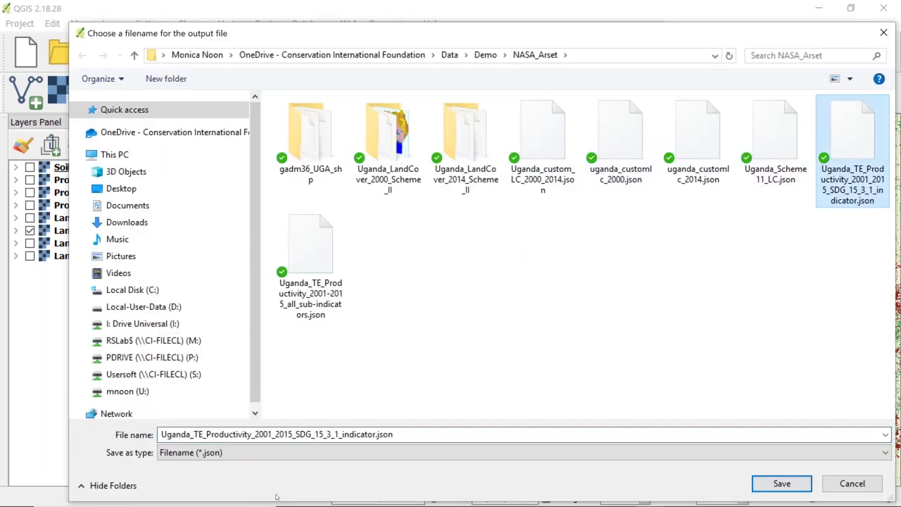
pyautogui.doubleClick(253, 436)
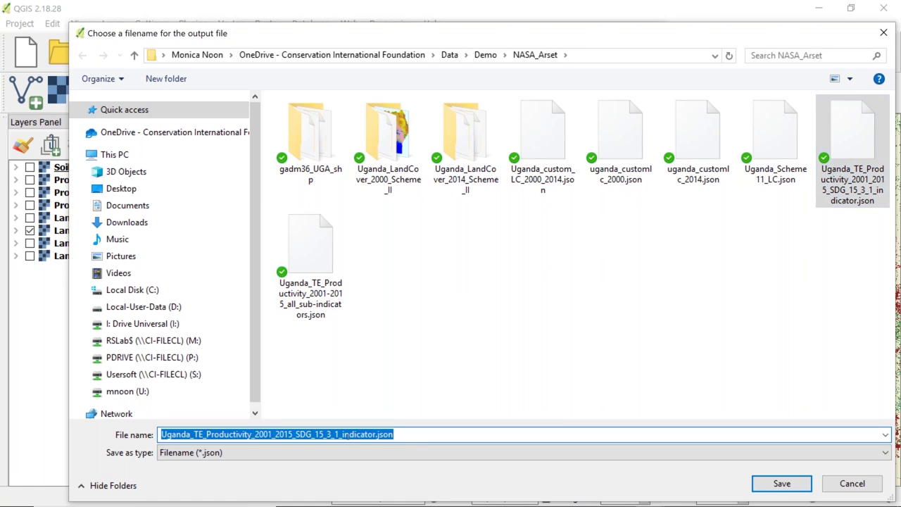
pyautogui.moveTo(293, 434); pyautogui.dragTo(263, 434)
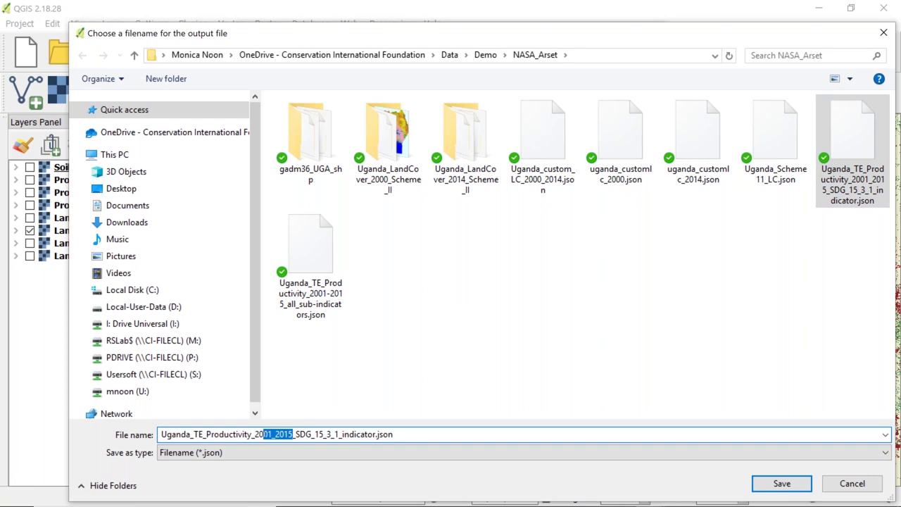
pyautogui.write('00_2014')
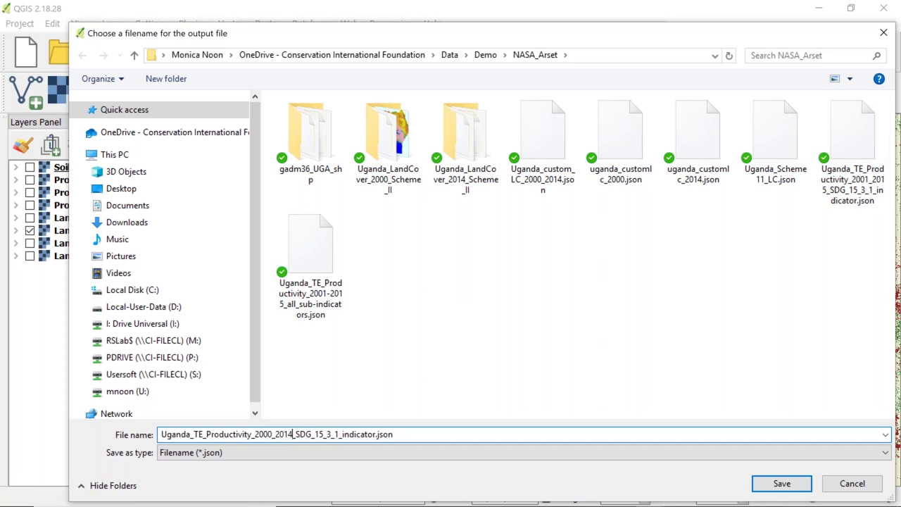
pyautogui.write('_custom')
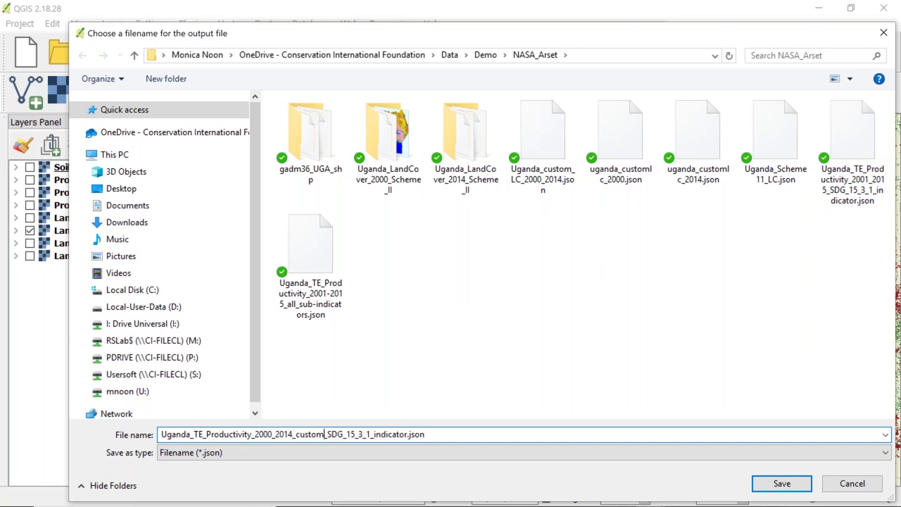
pyautogui.write('LC')
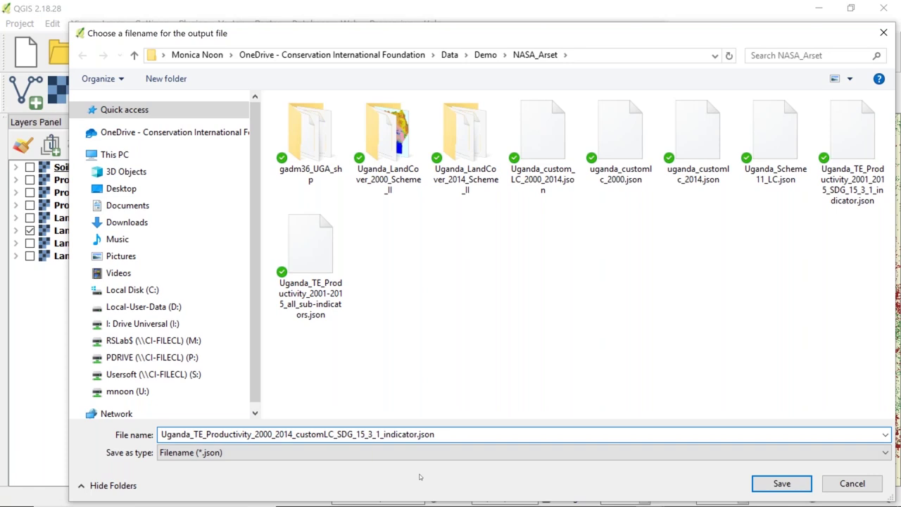
pyautogui.click(770, 483)
pyautogui.click(774, 483)
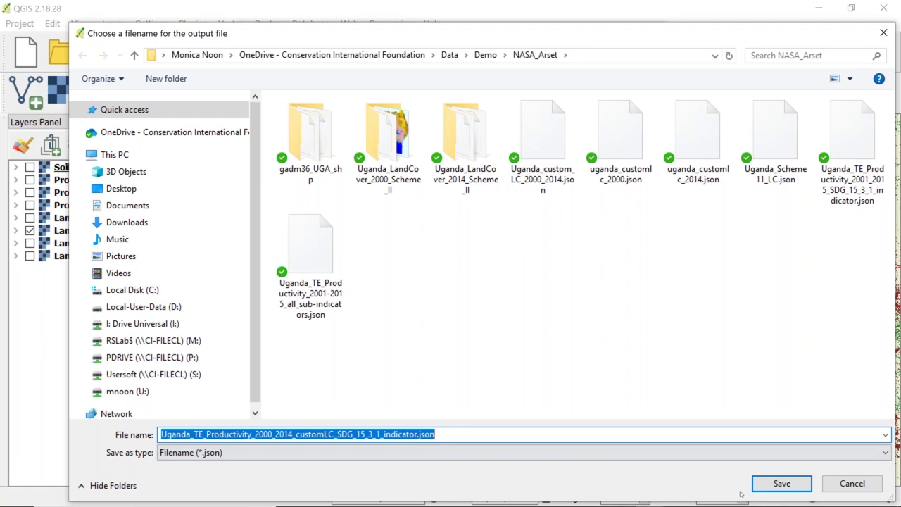
pyautogui.click(779, 483)
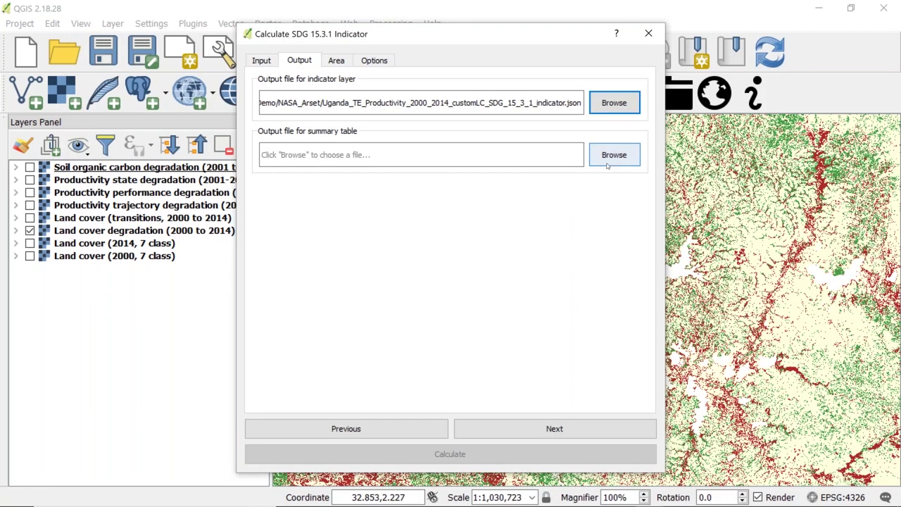
# Set the summary table output file to Uganda_TE_Productivity_2000_2014_customLC_SDG_15_3_1_indicator.xlsx in the NASA_Arset folder
pyautogui.click(612, 155)
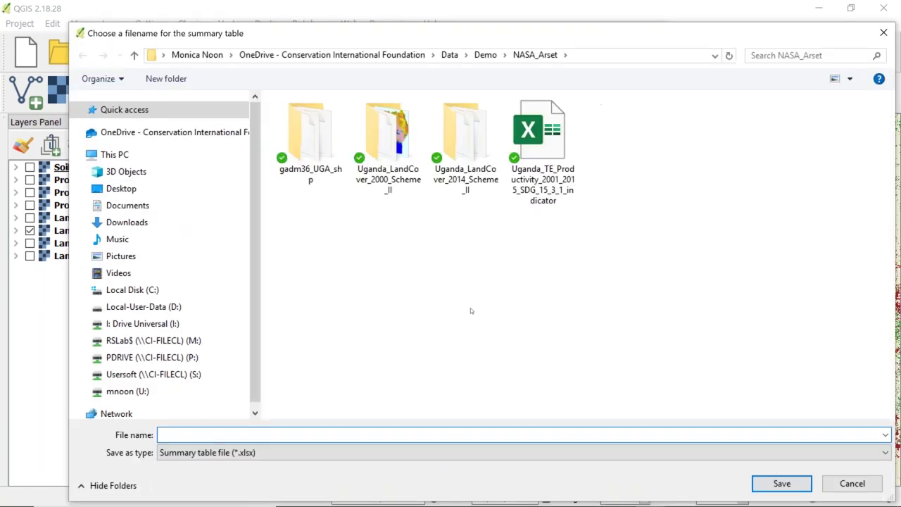
pyautogui.press('BackSpace')
pyautogui.press('BackSpace')
pyautogui.press('BackSpace')
pyautogui.press('BackSpace')
pyautogui.press('BackSpace')
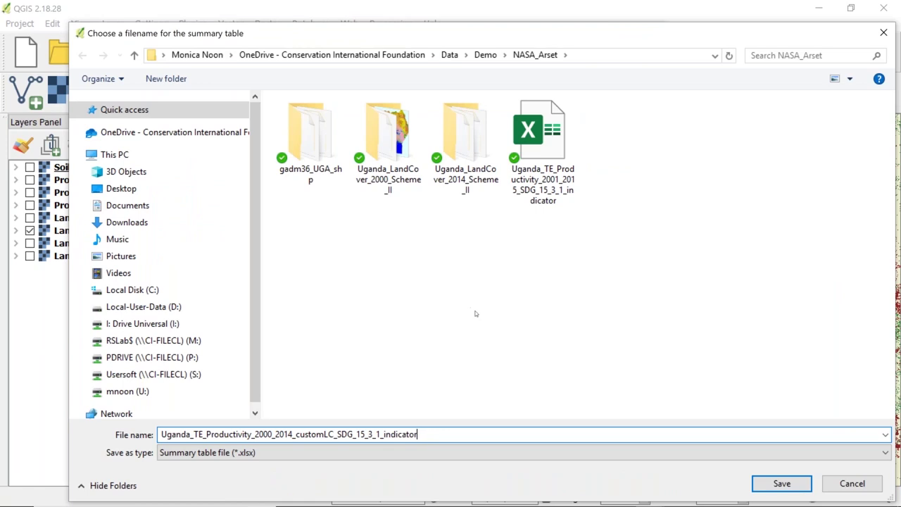
pyautogui.click(774, 483)
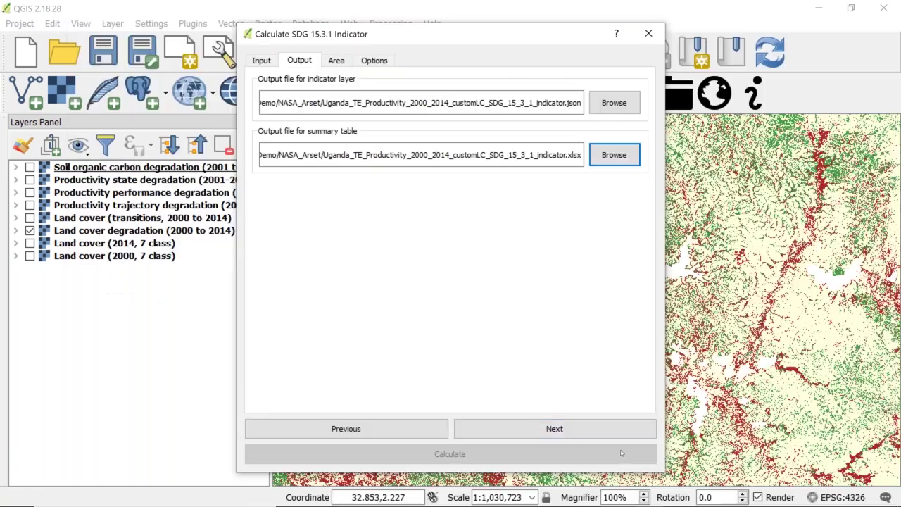
# Define the calculation area from the file gadm36_UGA_0.shp in the gadm36_UGA_shp folder
pyautogui.click(578, 432)
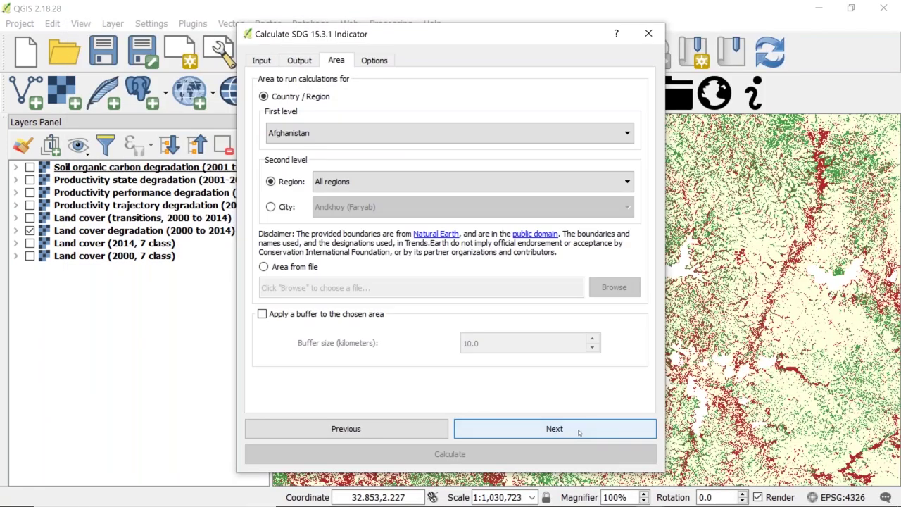
pyautogui.click(264, 267)
pyautogui.click(603, 287)
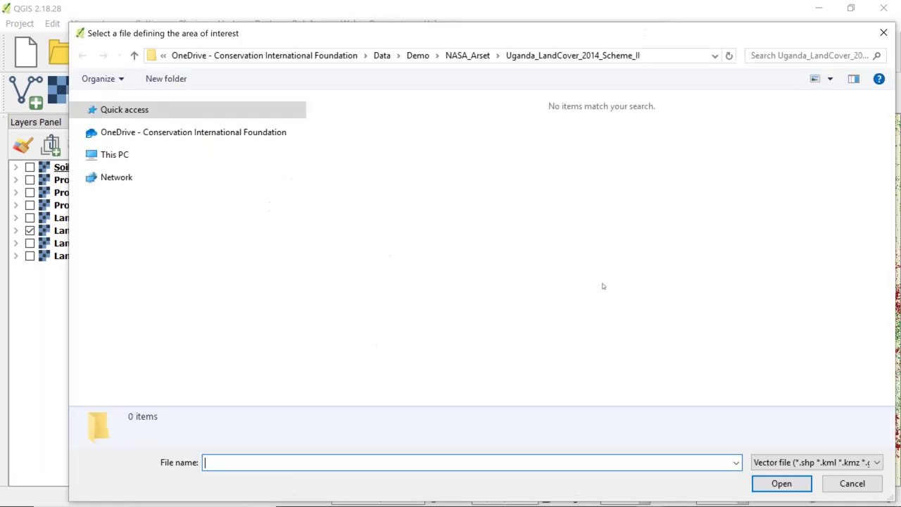
pyautogui.click(468, 53)
pyautogui.click(368, 145)
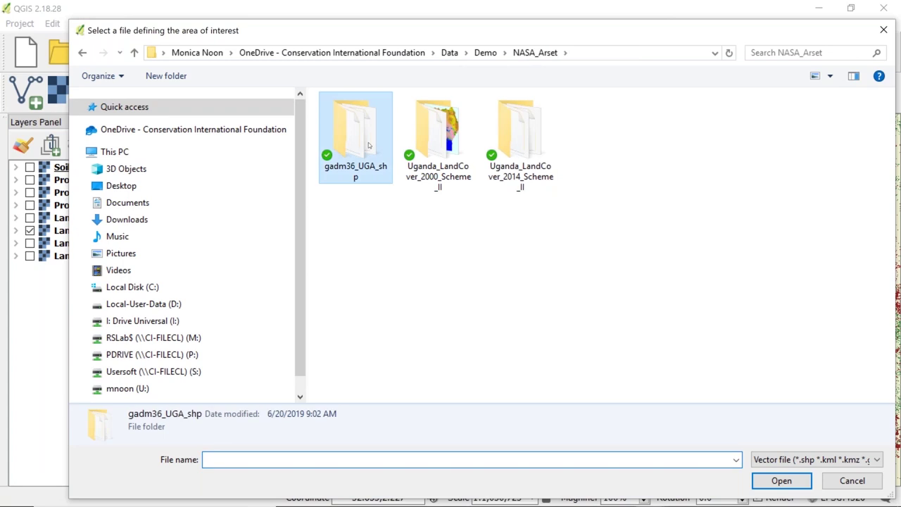
pyautogui.doubleClick(368, 145)
pyautogui.click(373, 116)
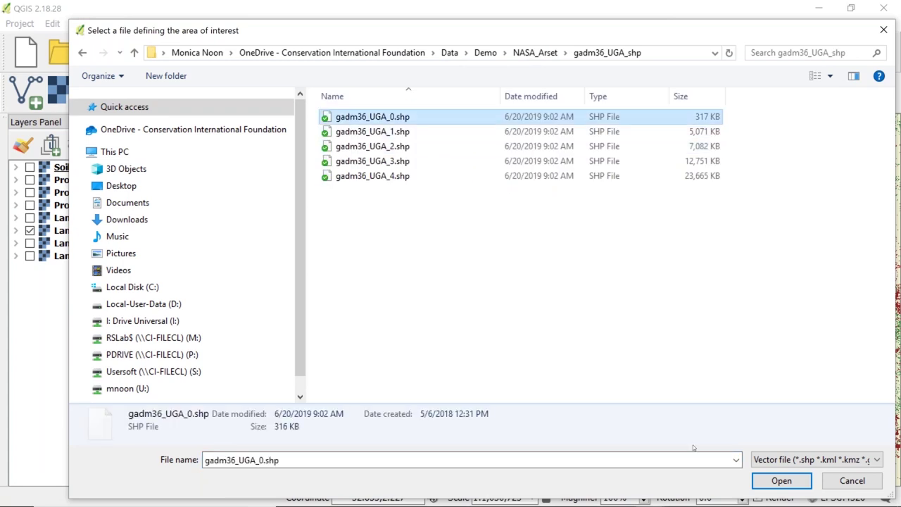
pyautogui.click(787, 480)
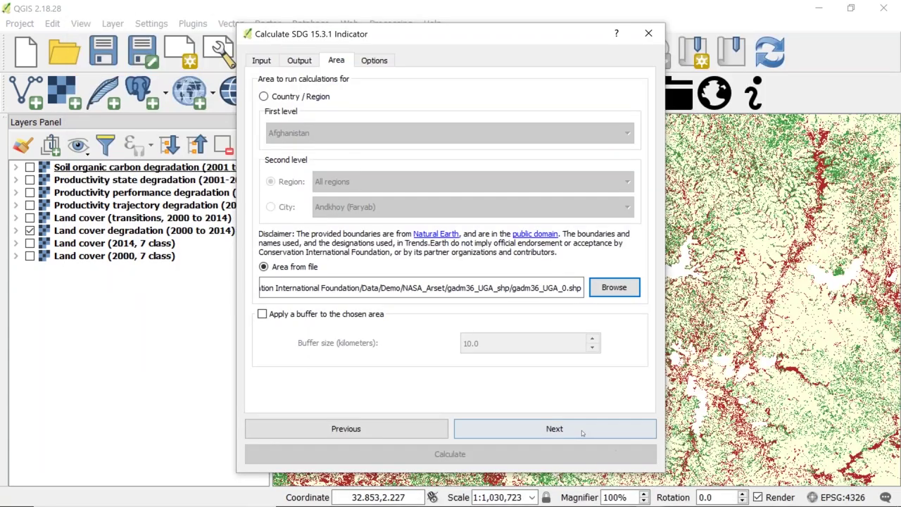
# Name the task Uganda_customLC_SDG_15_3_1 and run the SDG 15.3.1 indicator calculation
pyautogui.click(582, 428)
pyautogui.write('u')
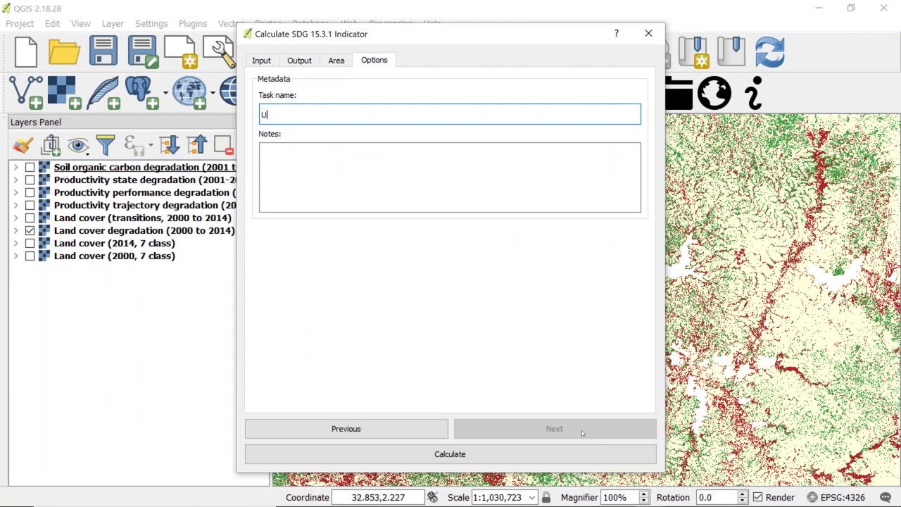
pyautogui.write('ganda_customLC_SDG_15_3_')
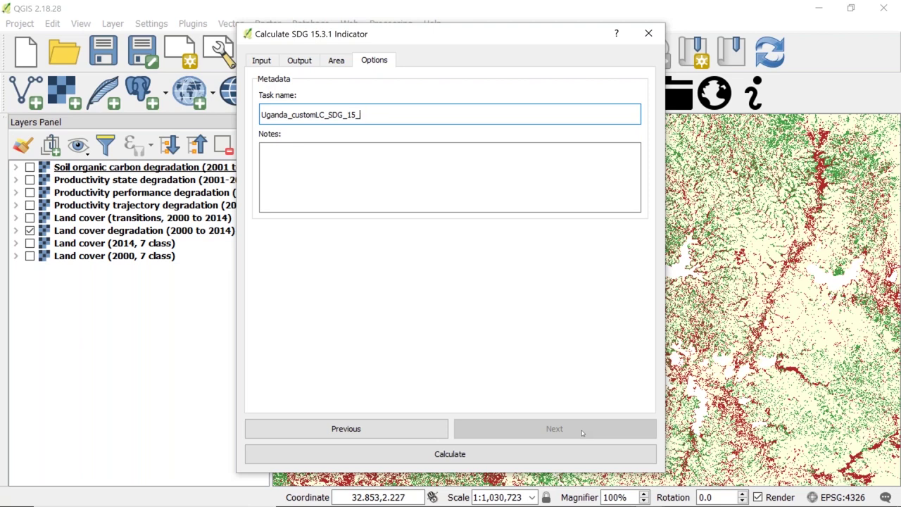
pyautogui.write('1')
pyautogui.click(543, 458)
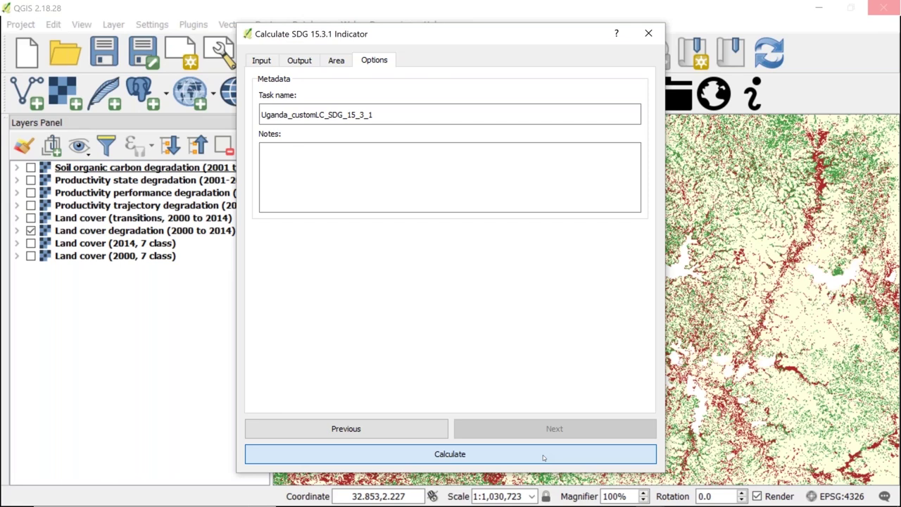
pyautogui.click(542, 455)
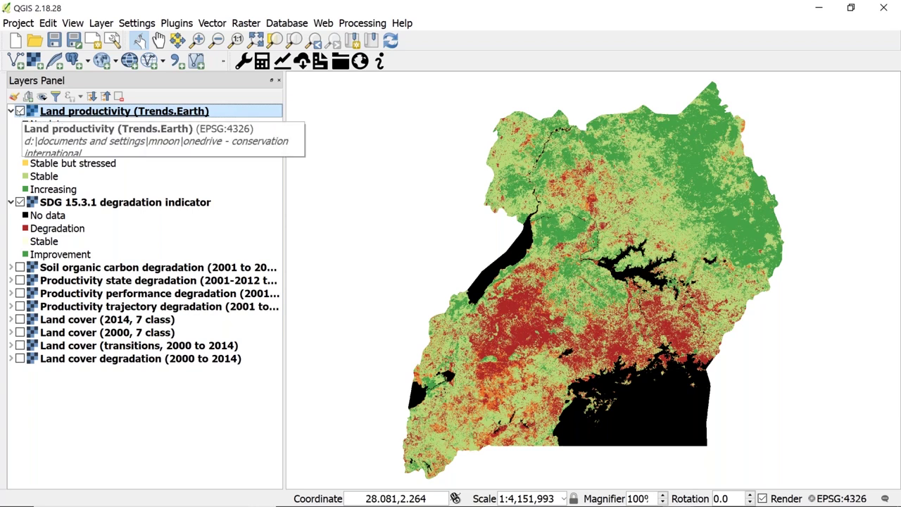
# Hide the Land productivity (Trends.Earth) layer to view the SDG 15.3.1 degradation indicator beneath it
pyautogui.click(19, 111)
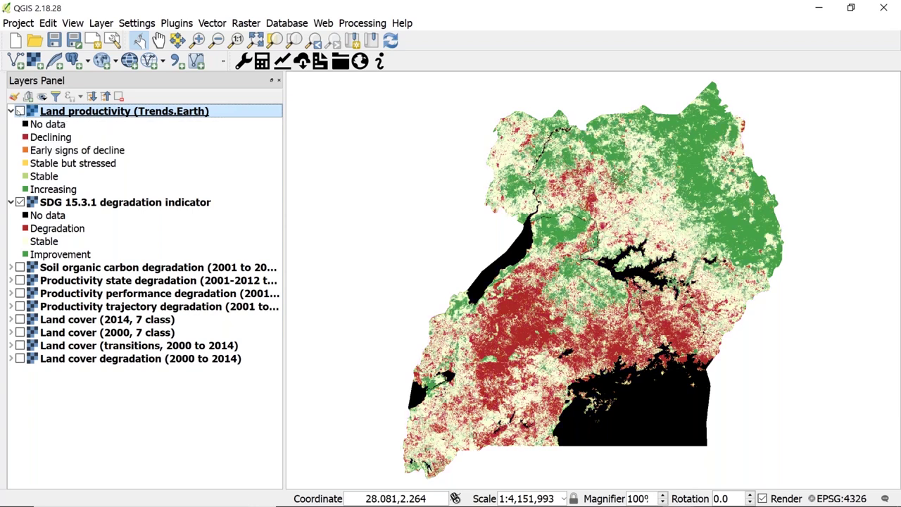